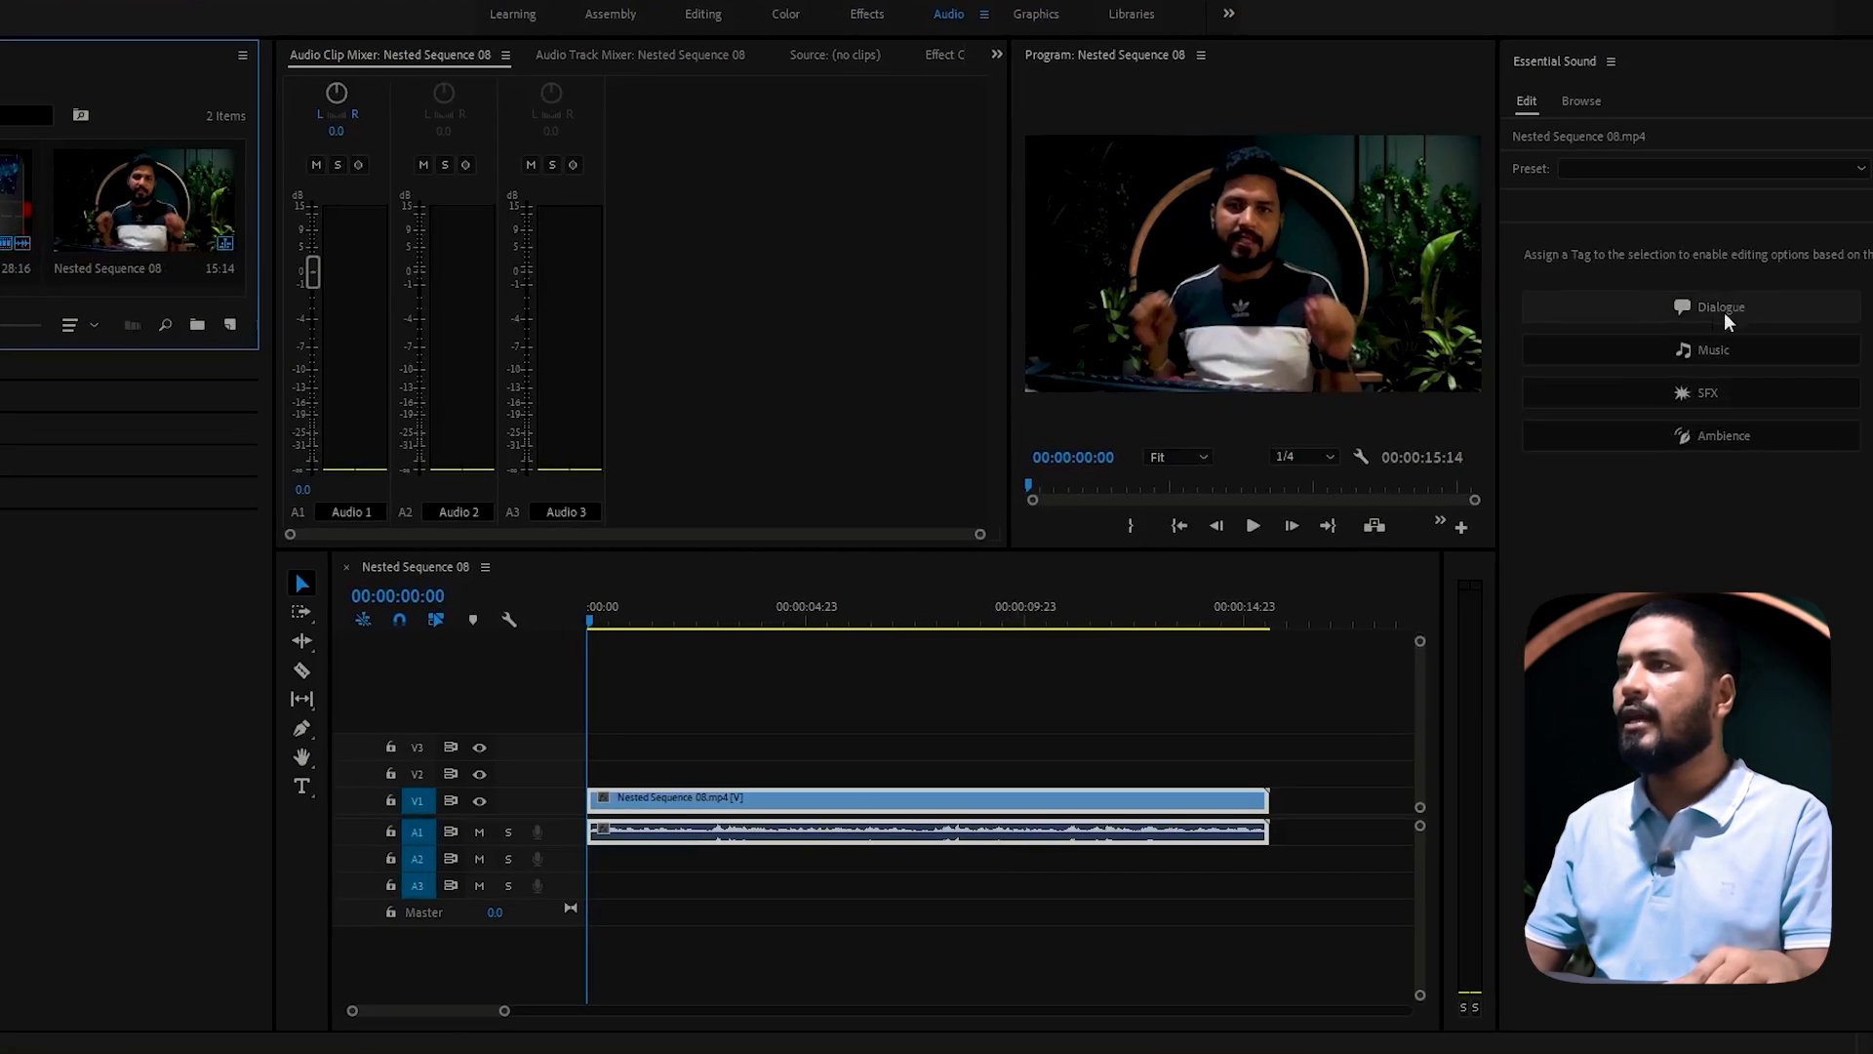
# Tag the Nested Sequence 08 clip's audio as Dialogue and play the opening seconds of the sequence to hear the original sound
pyautogui.click(1743, 307)
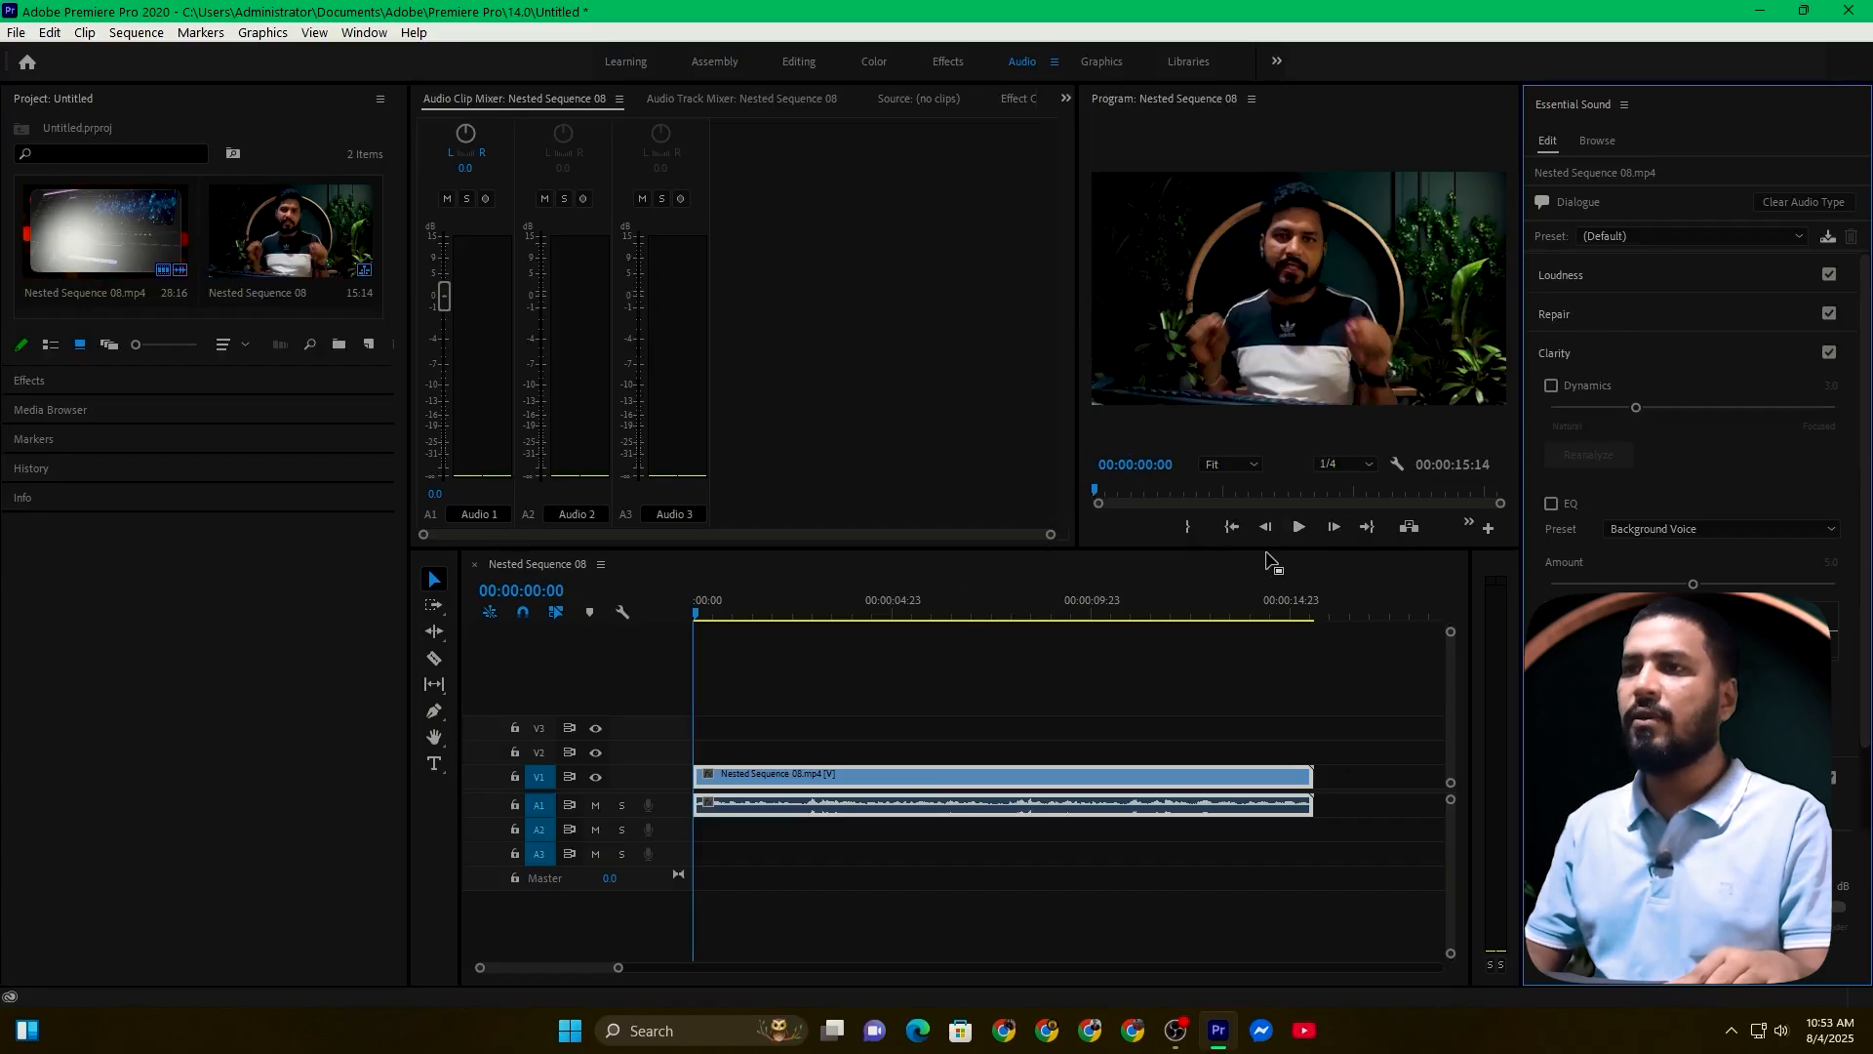
pyautogui.click(1300, 530)
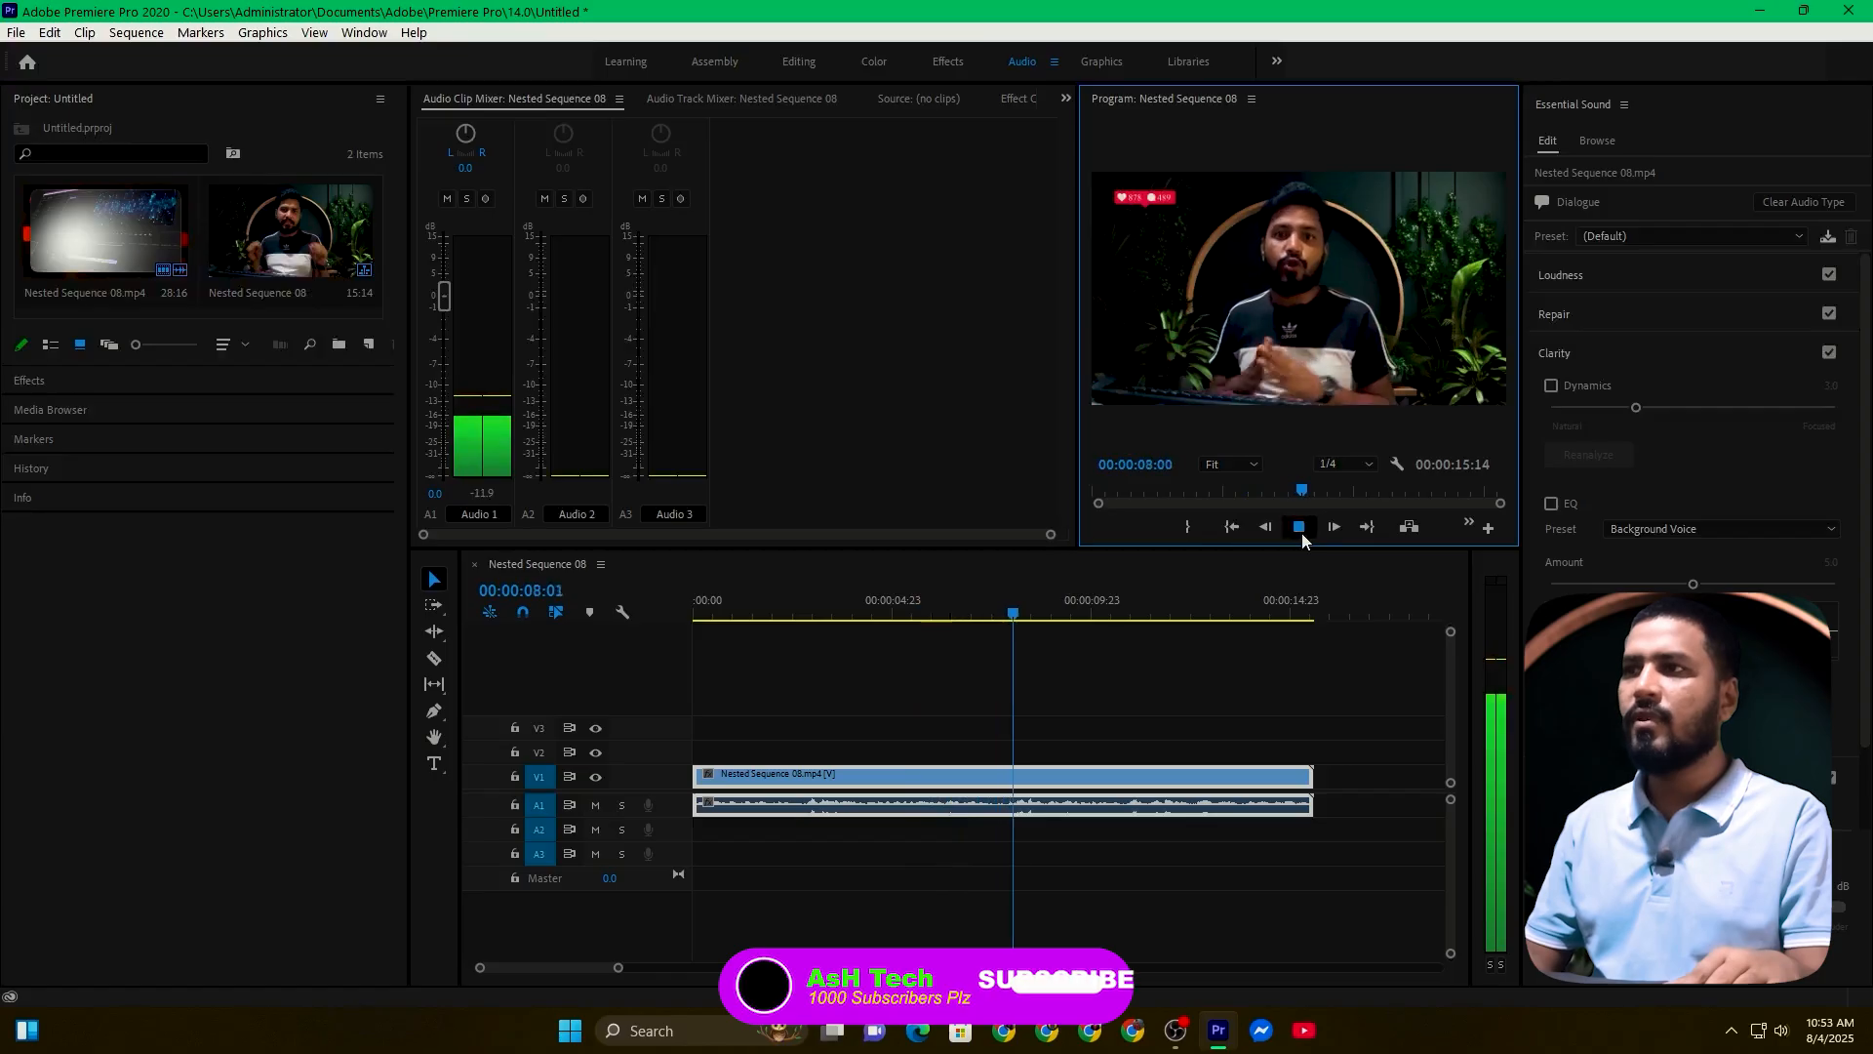
pyautogui.click(1301, 532)
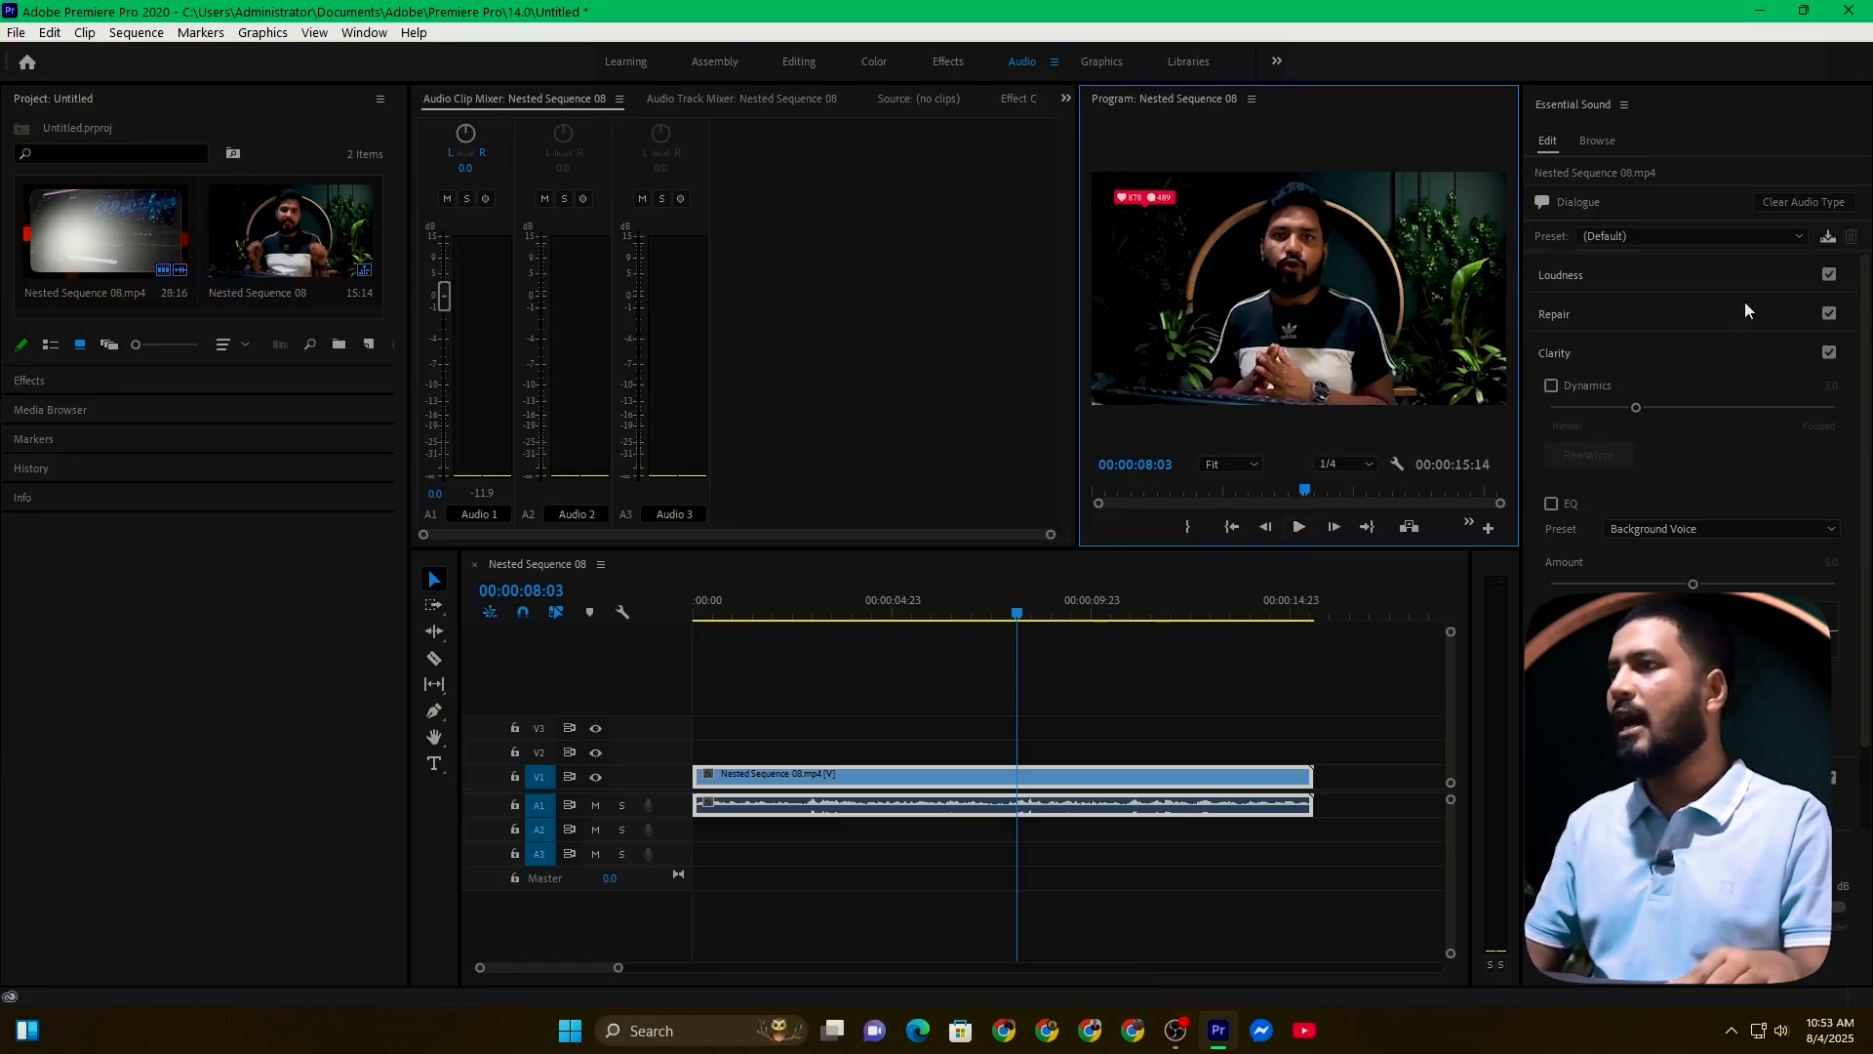
# In the dialogue Repair settings, enable Reduce Noise and set its amount to 4
pyautogui.click(1553, 330)
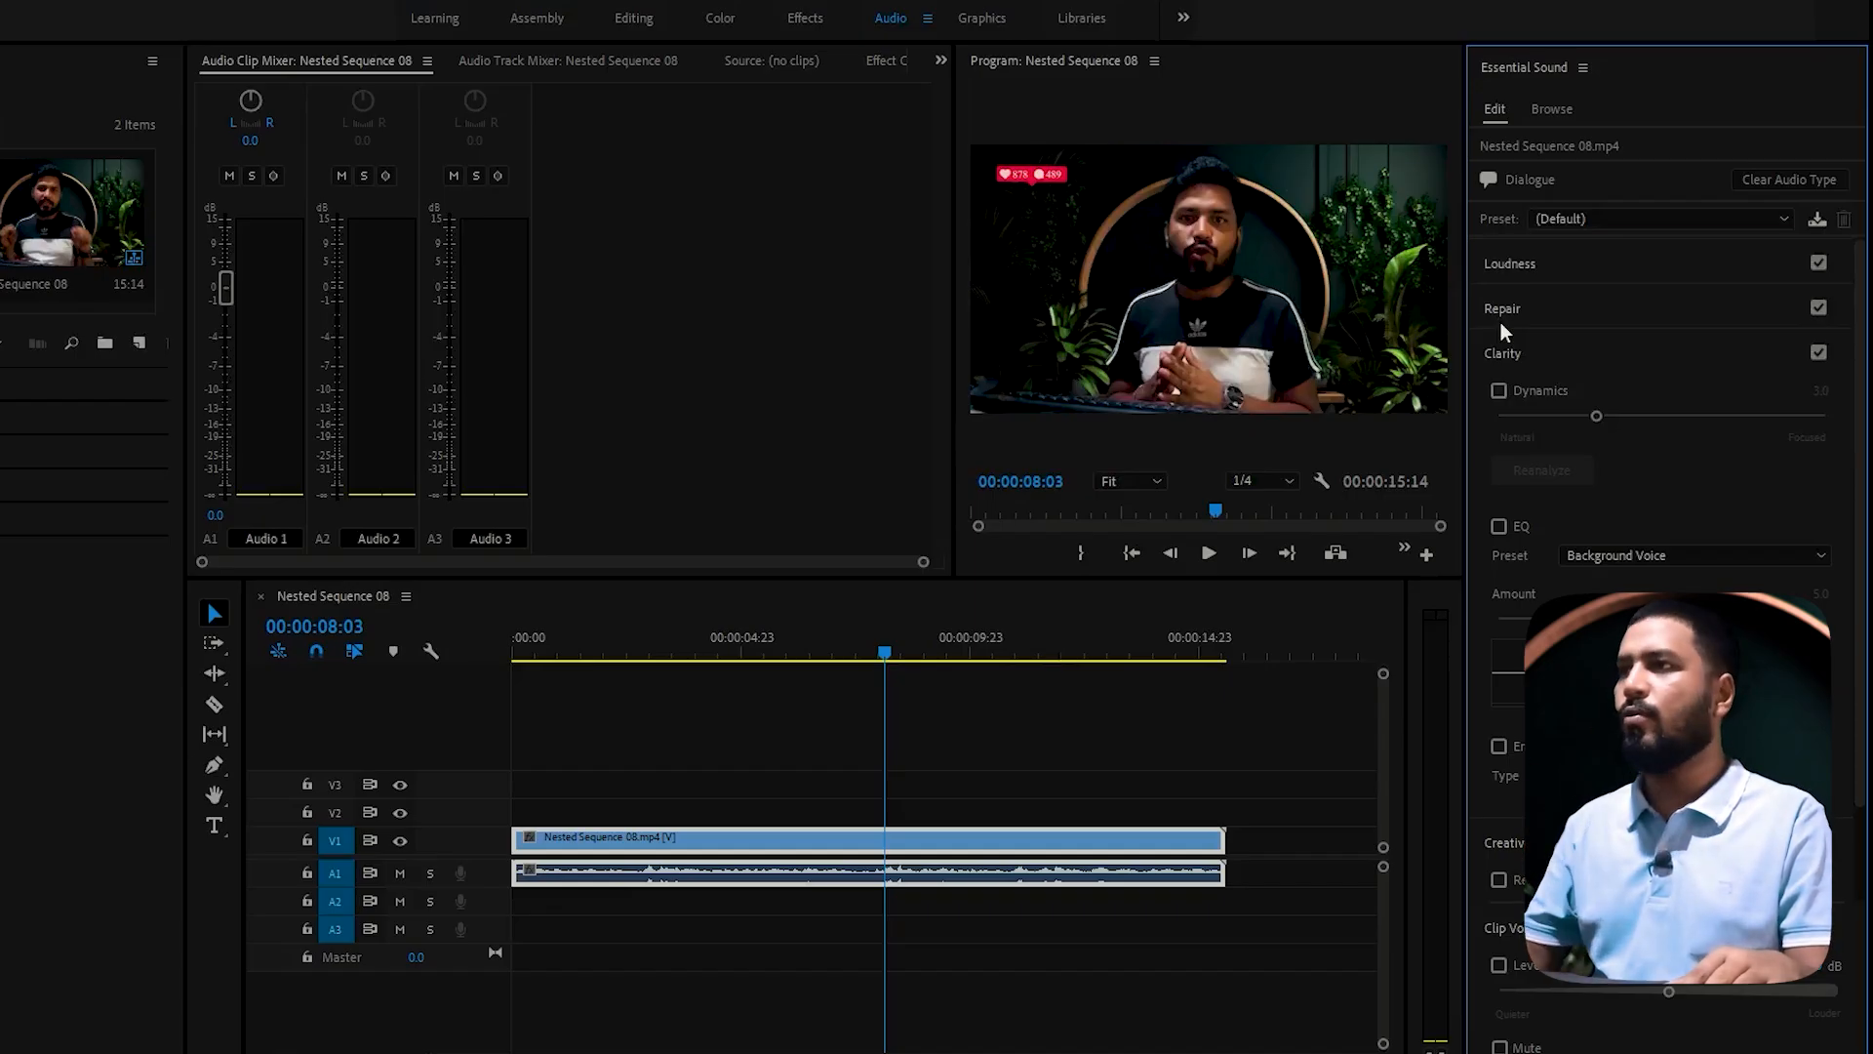
pyautogui.click(1513, 312)
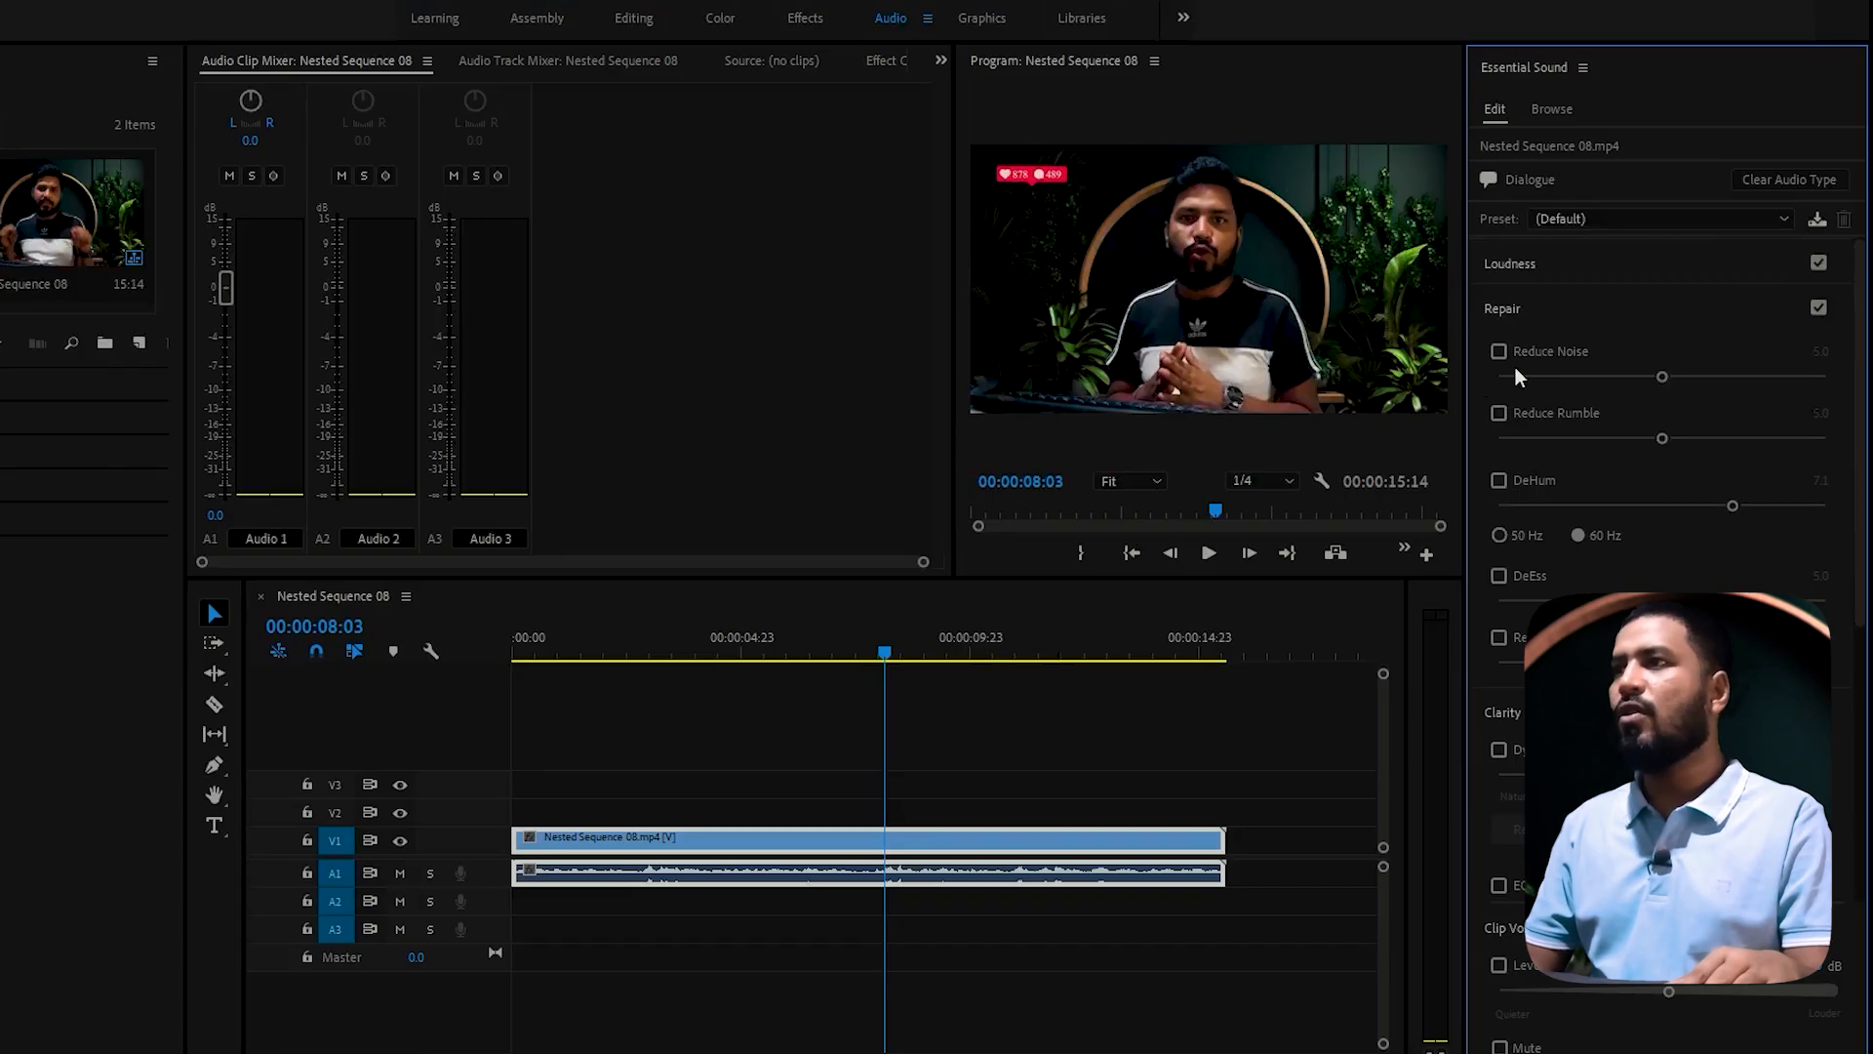
pyautogui.click(1498, 351)
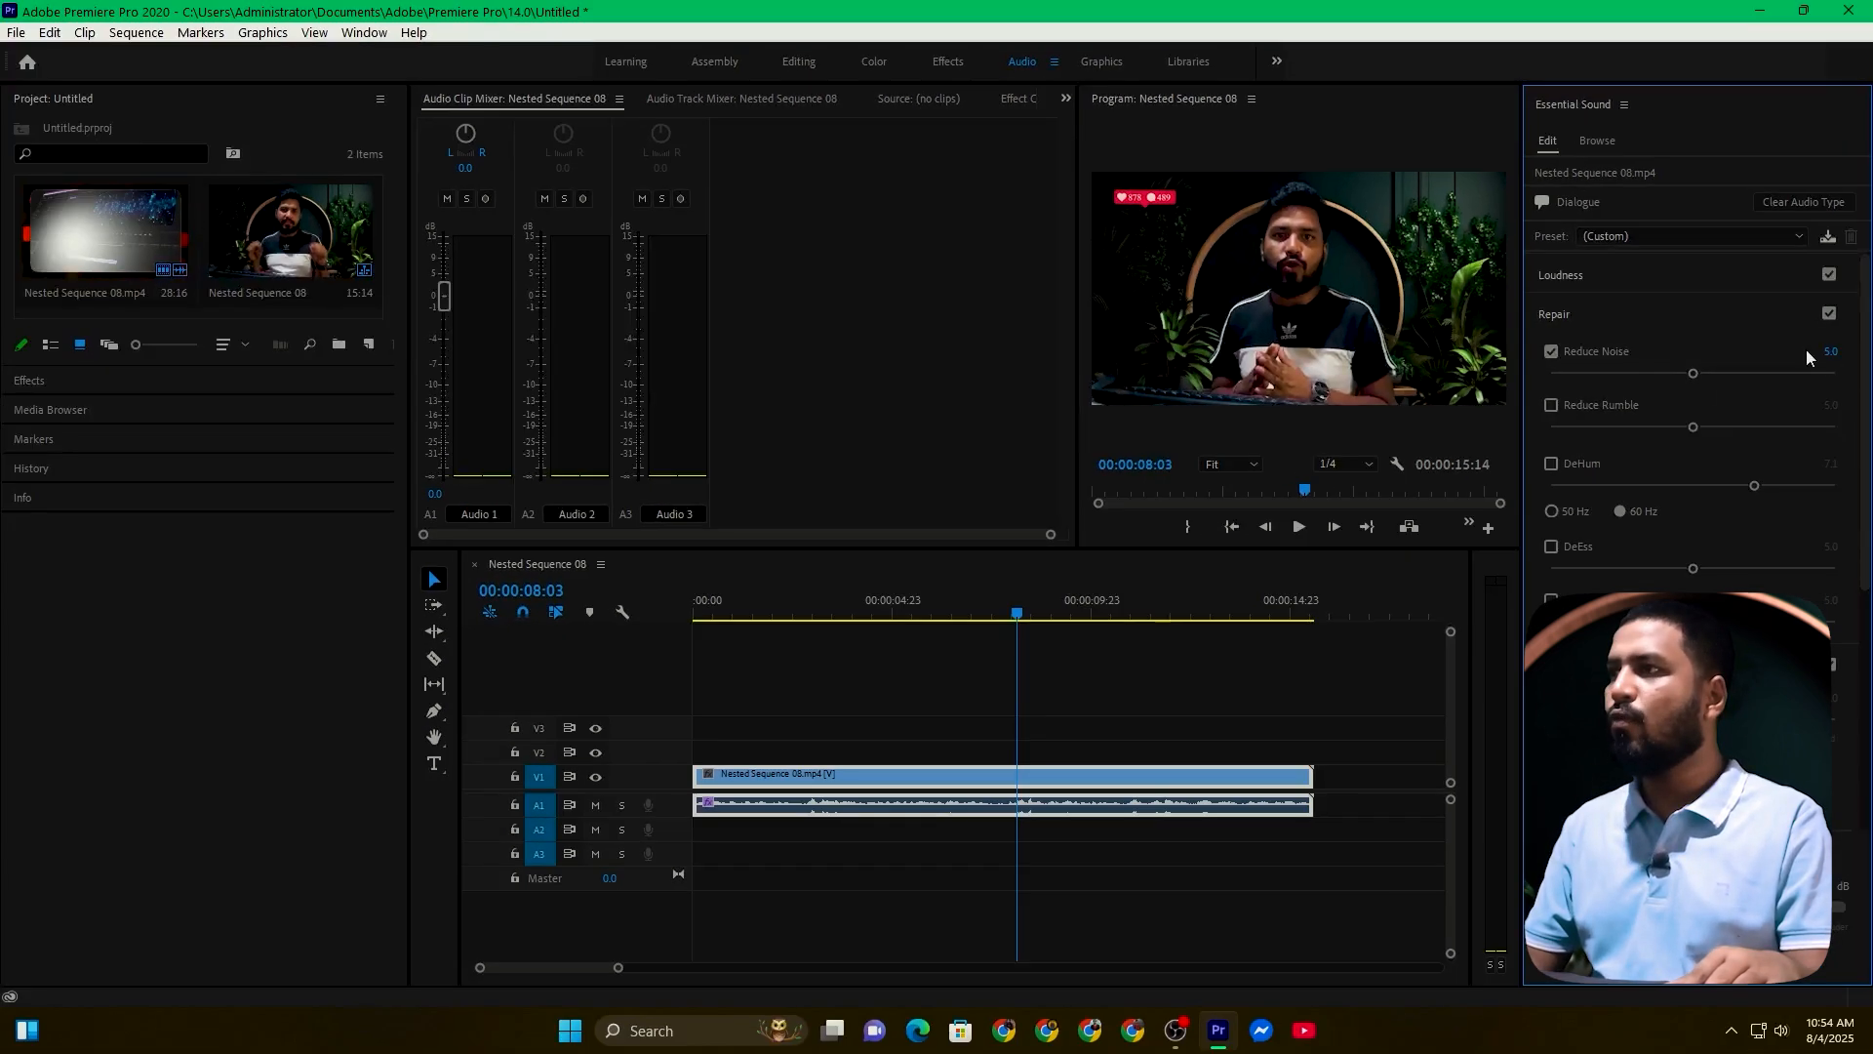
pyautogui.click(1834, 349)
pyautogui.write('4')
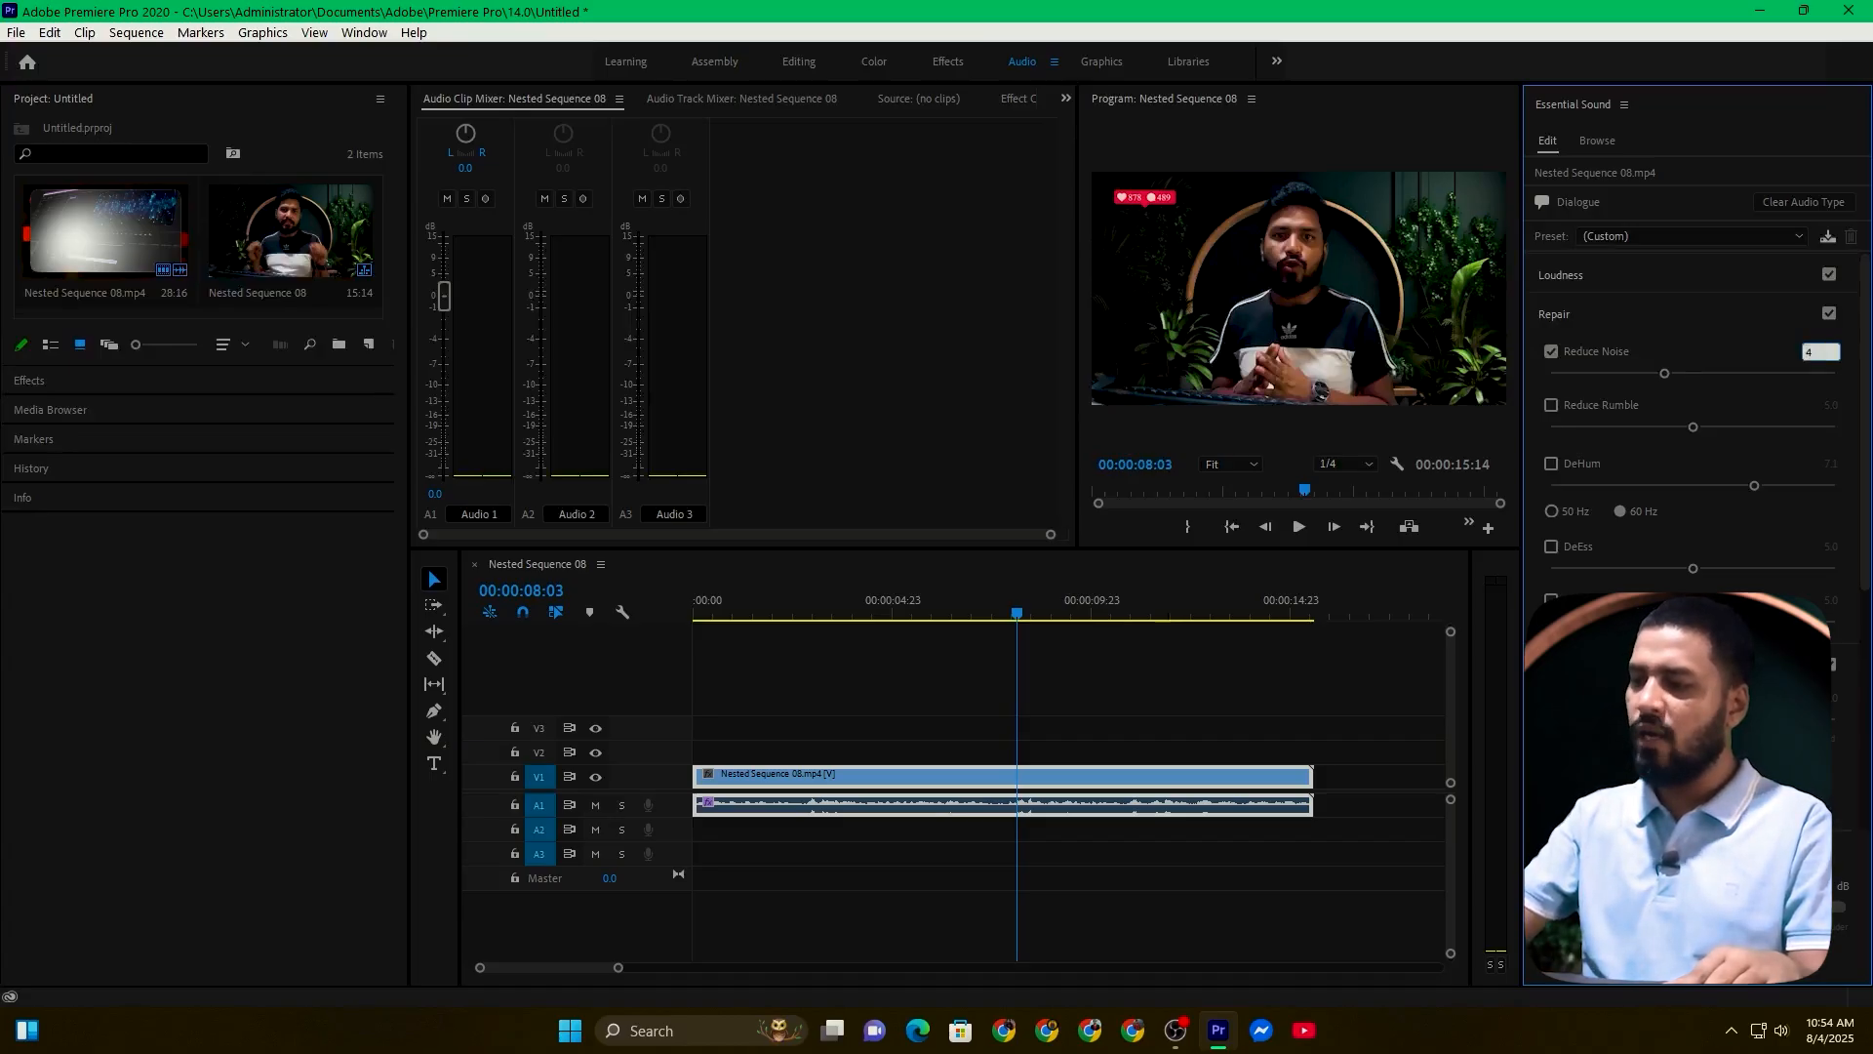
pyautogui.press('Return')
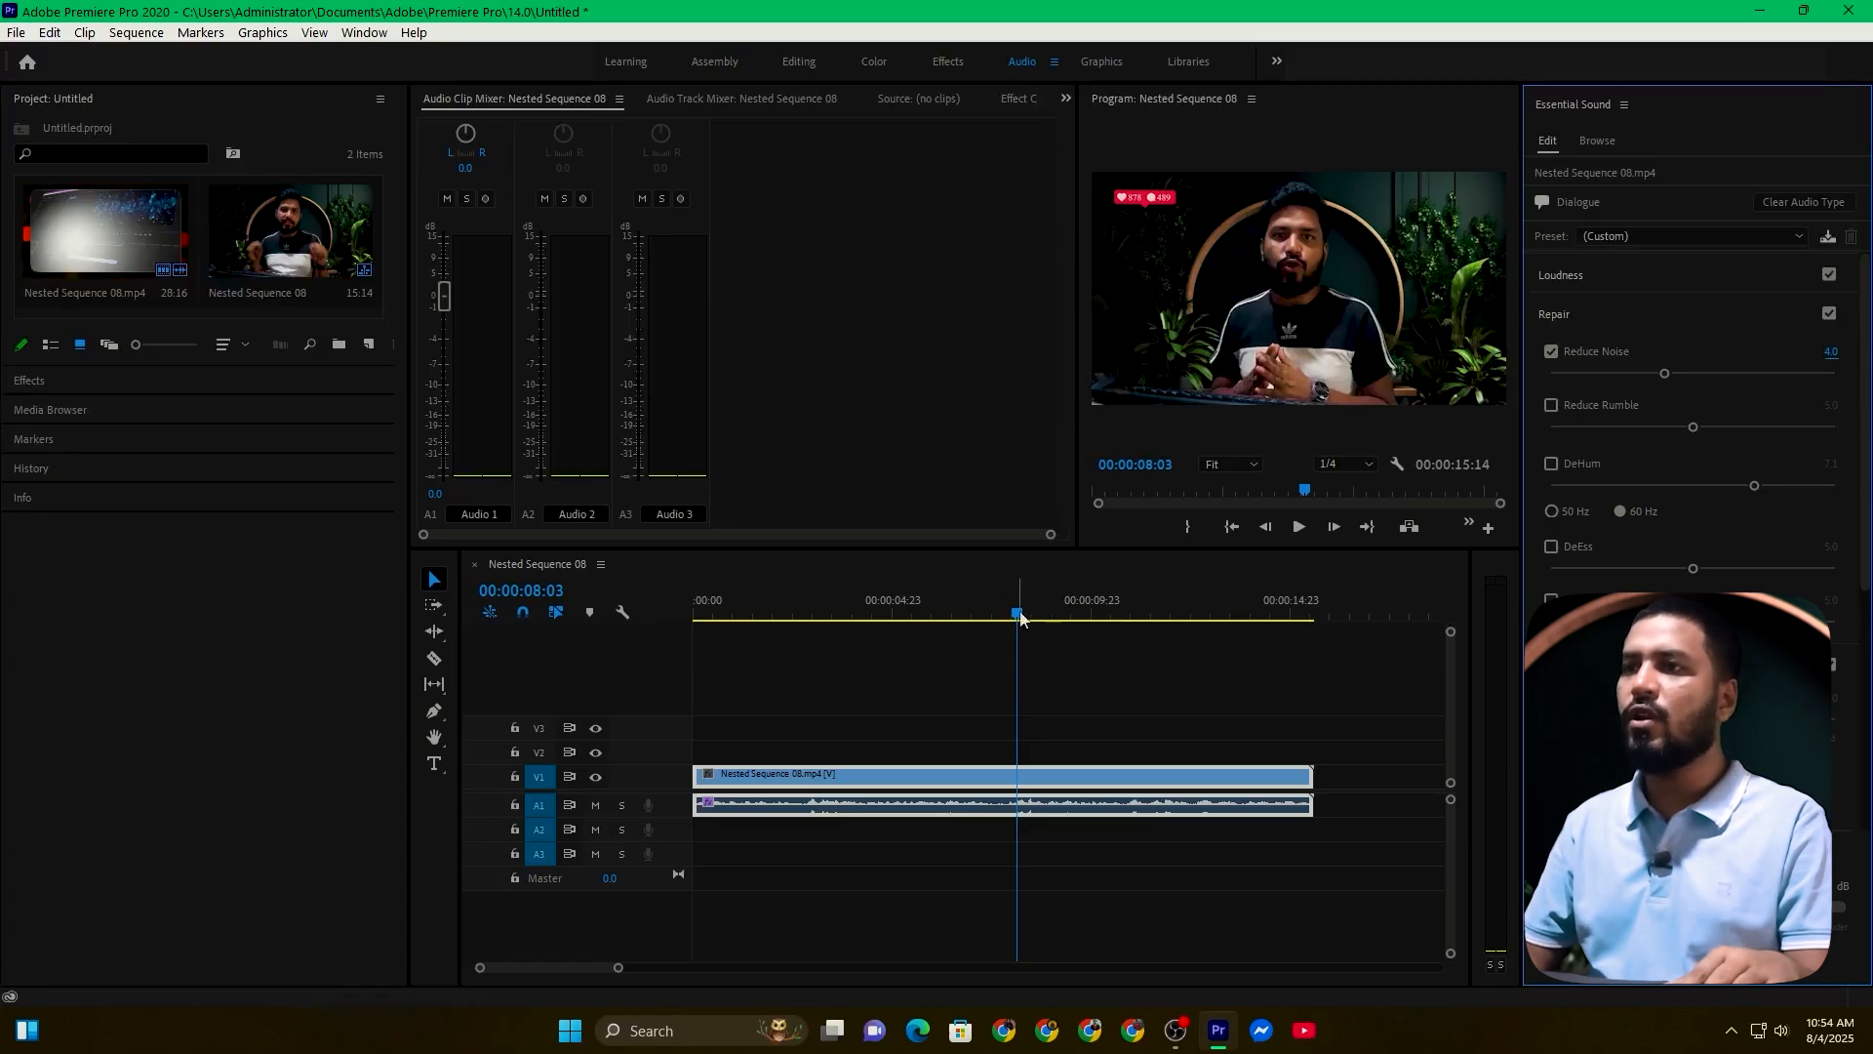
# Play the sequence from the beginning to listen to the noise-reduced dialogue, checking the system volume first
pyautogui.moveTo(1018, 615); pyautogui.dragTo(698, 653)
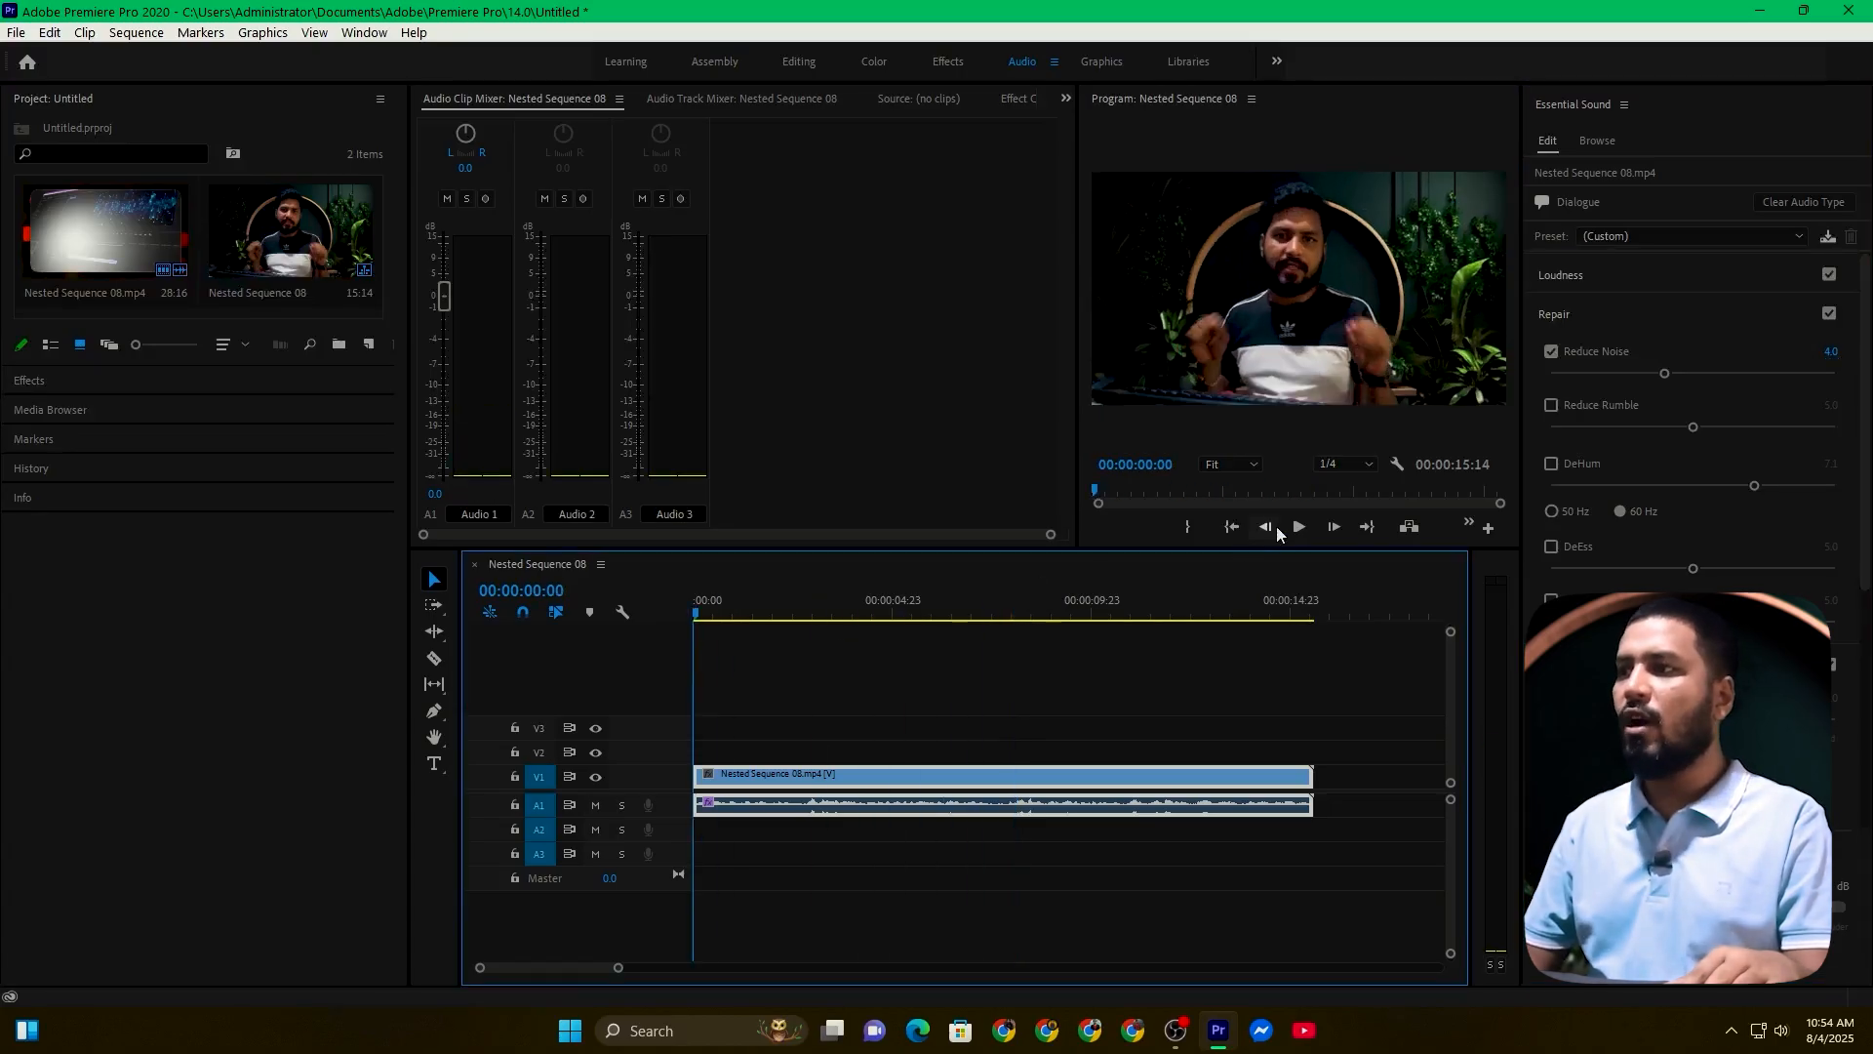
pyautogui.click(1781, 1031)
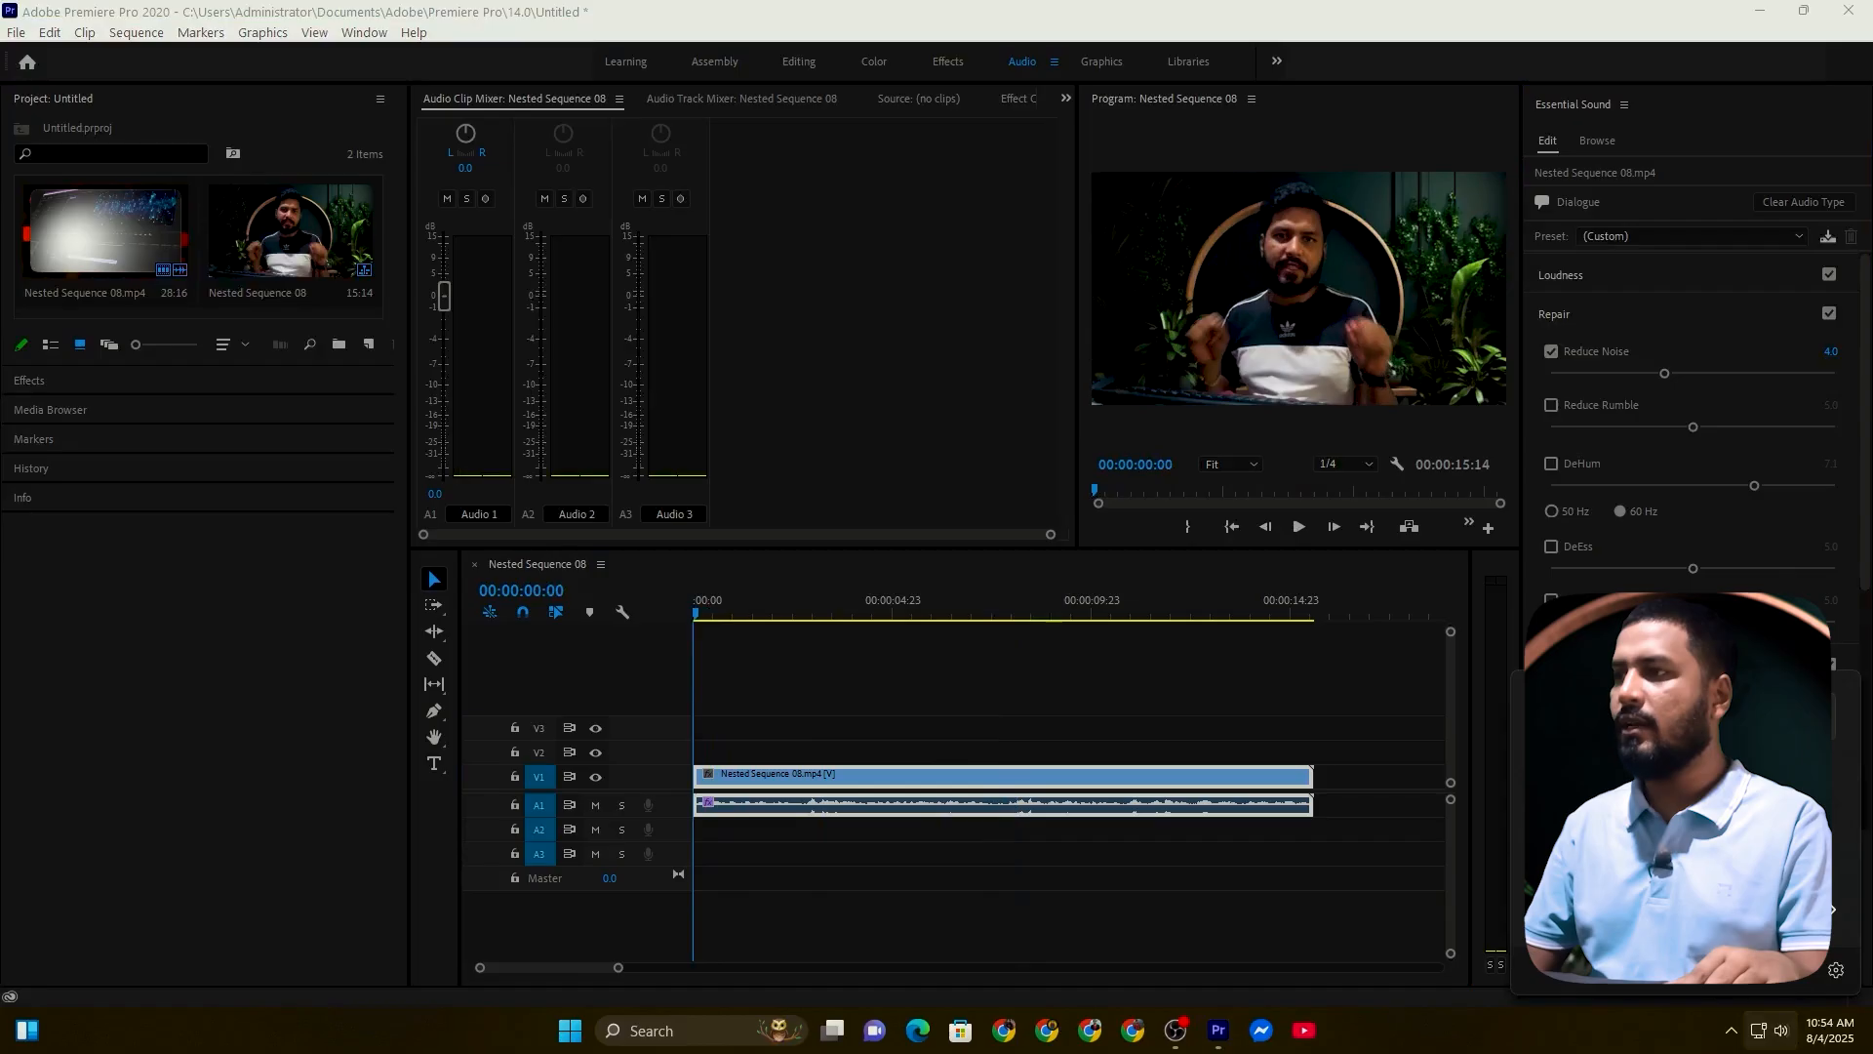
pyautogui.click(1783, 1032)
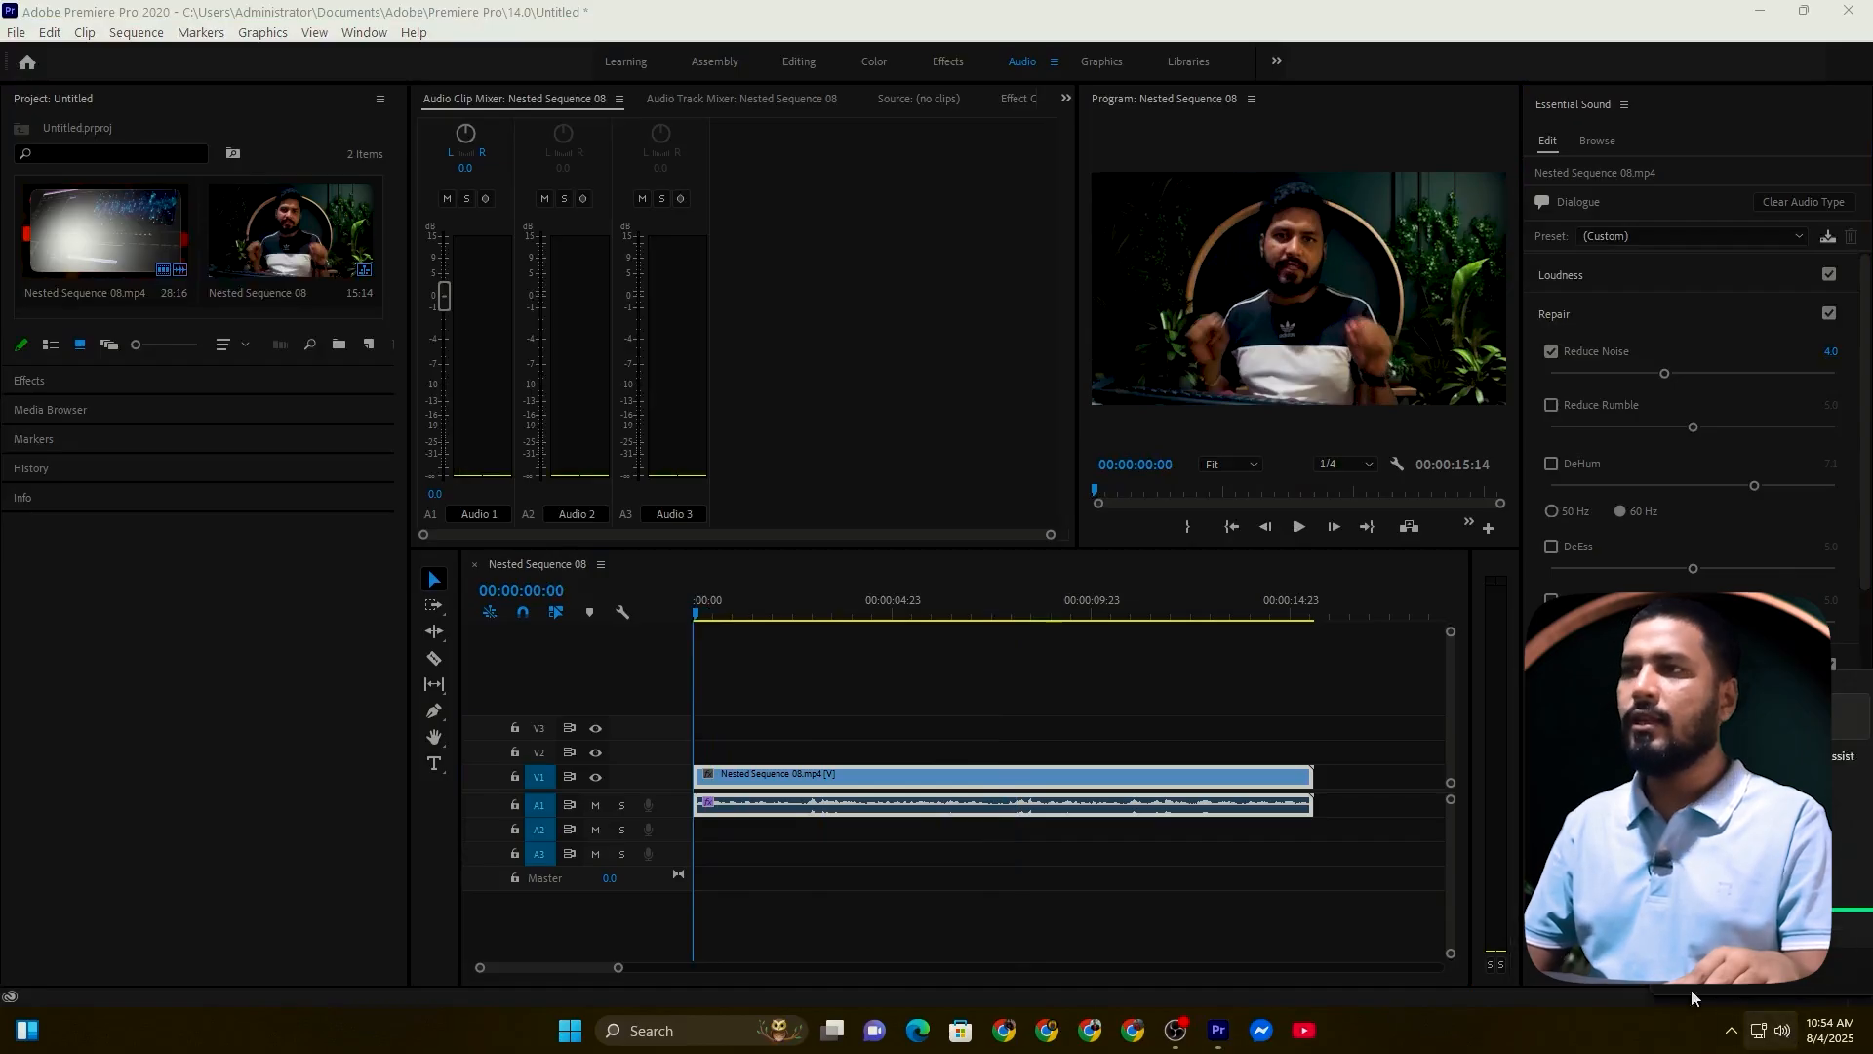
pyautogui.click(1302, 531)
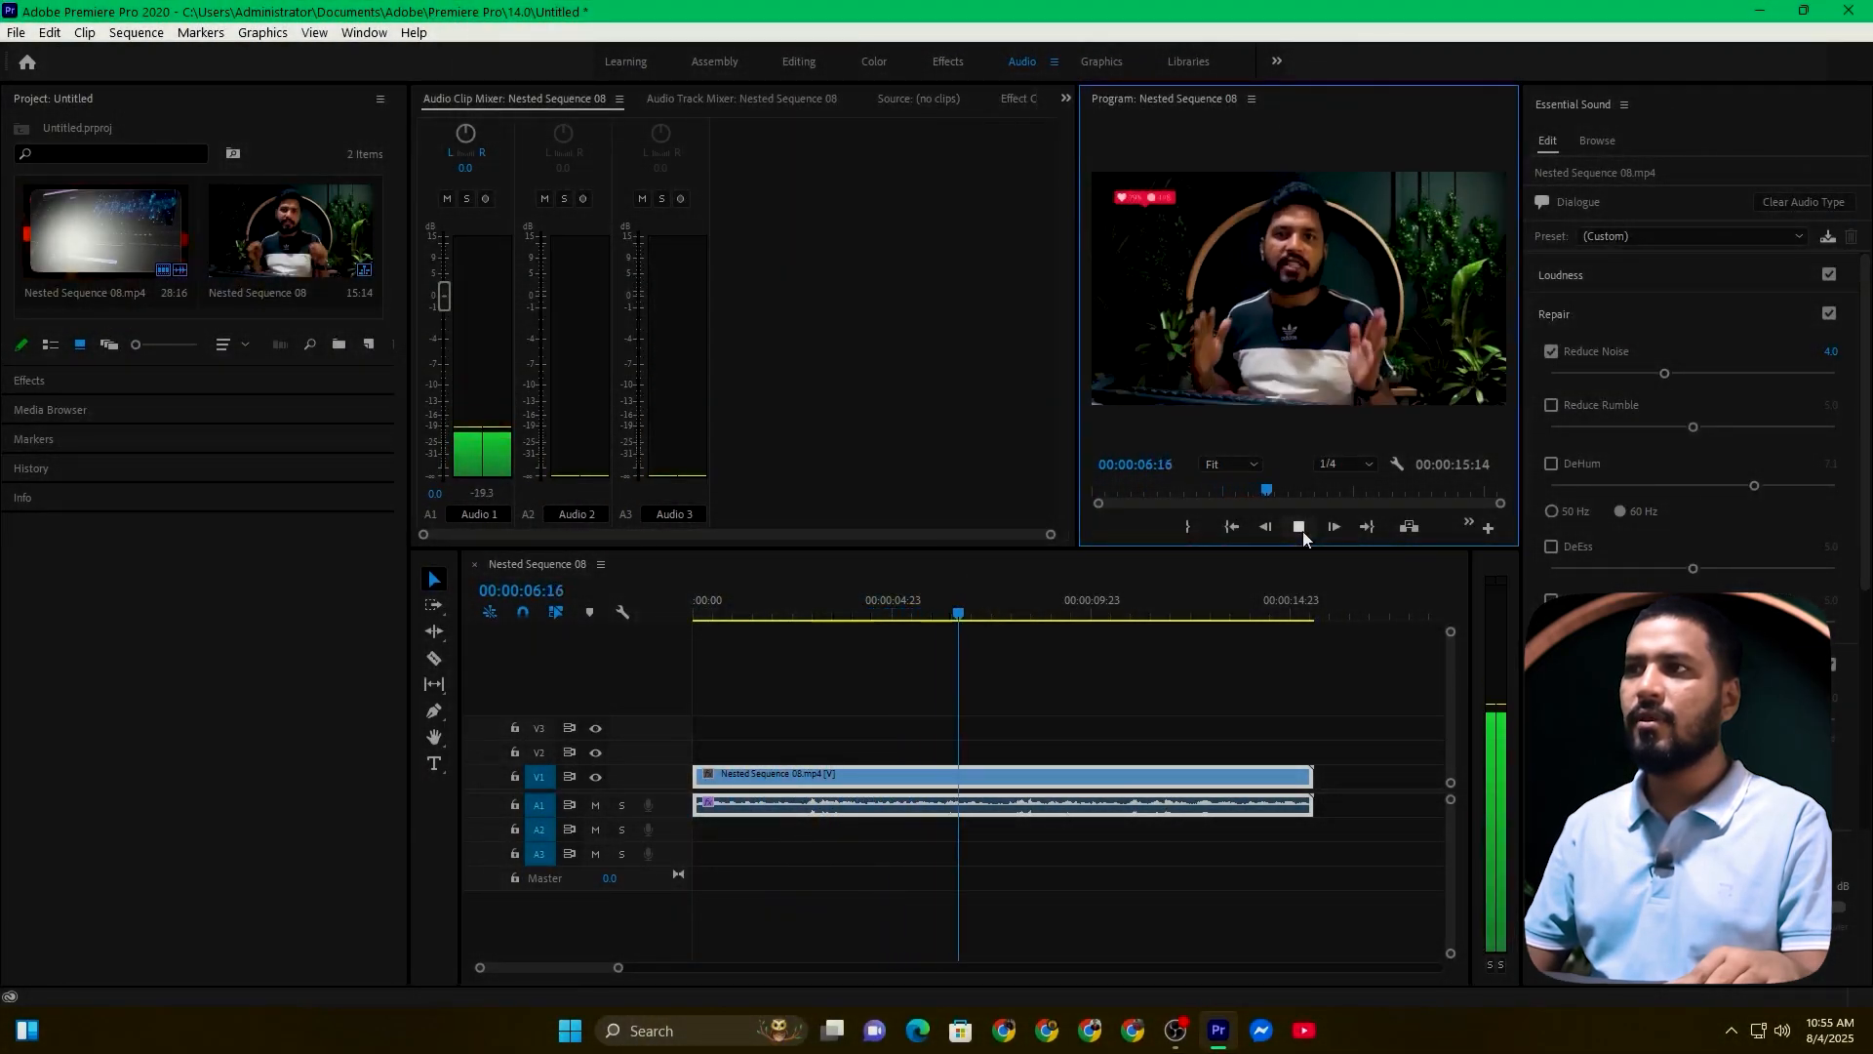
pyautogui.click(1302, 531)
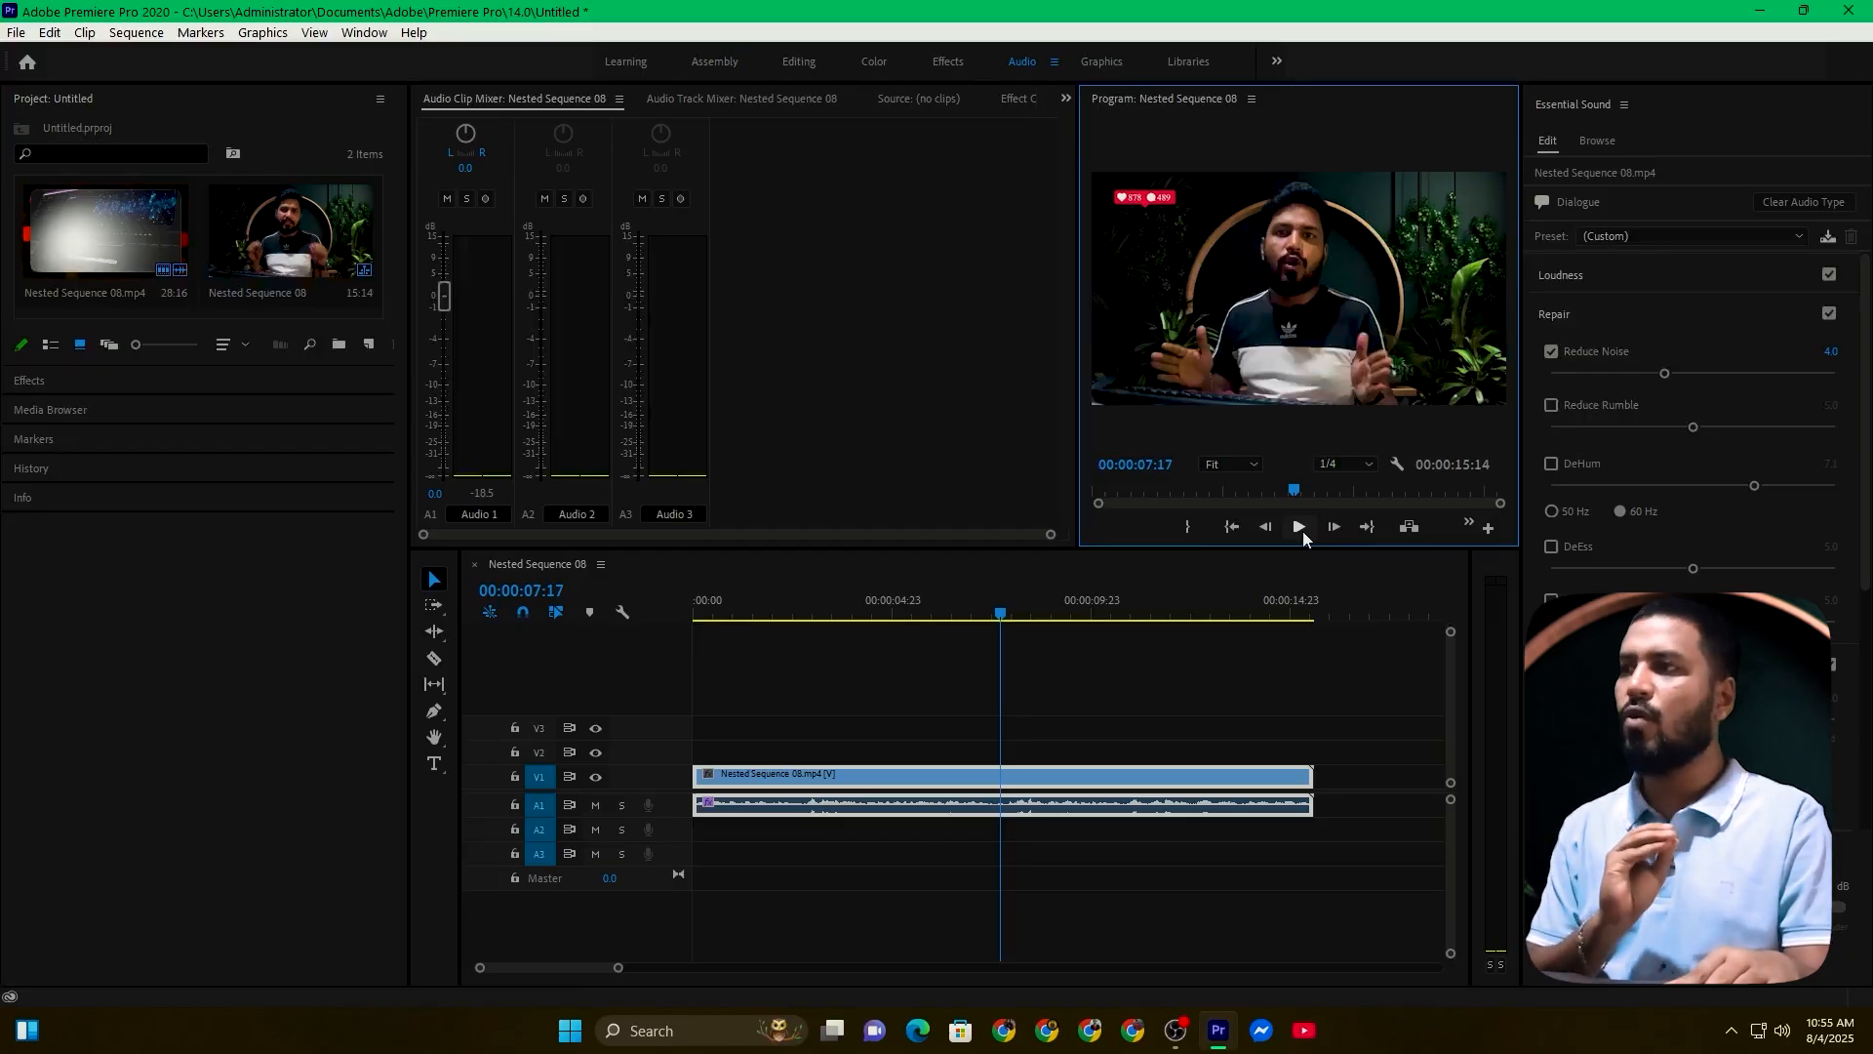
# Set the Reduce Noise amount to 6.0 and return the playhead to the start of the sequence for another listen
pyautogui.click(1665, 372)
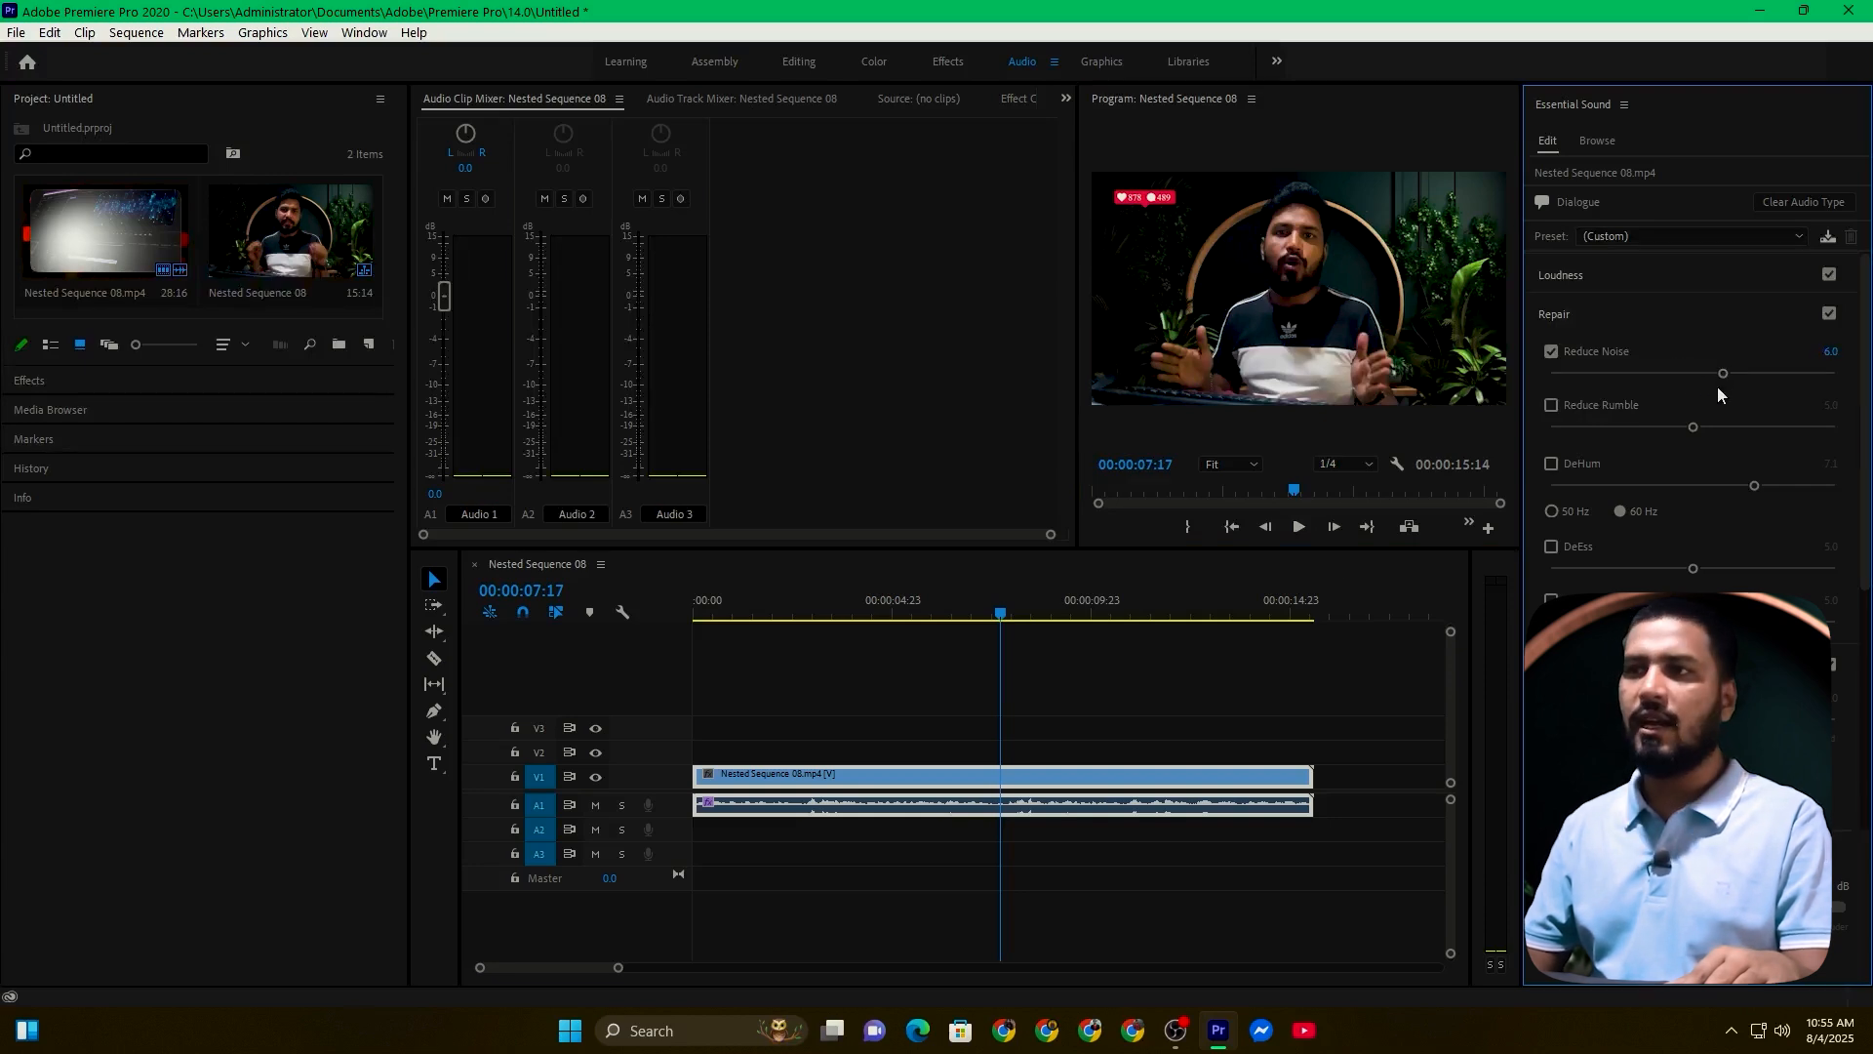
pyautogui.click(712, 613)
pyautogui.moveTo(712, 640); pyautogui.dragTo(689, 640)
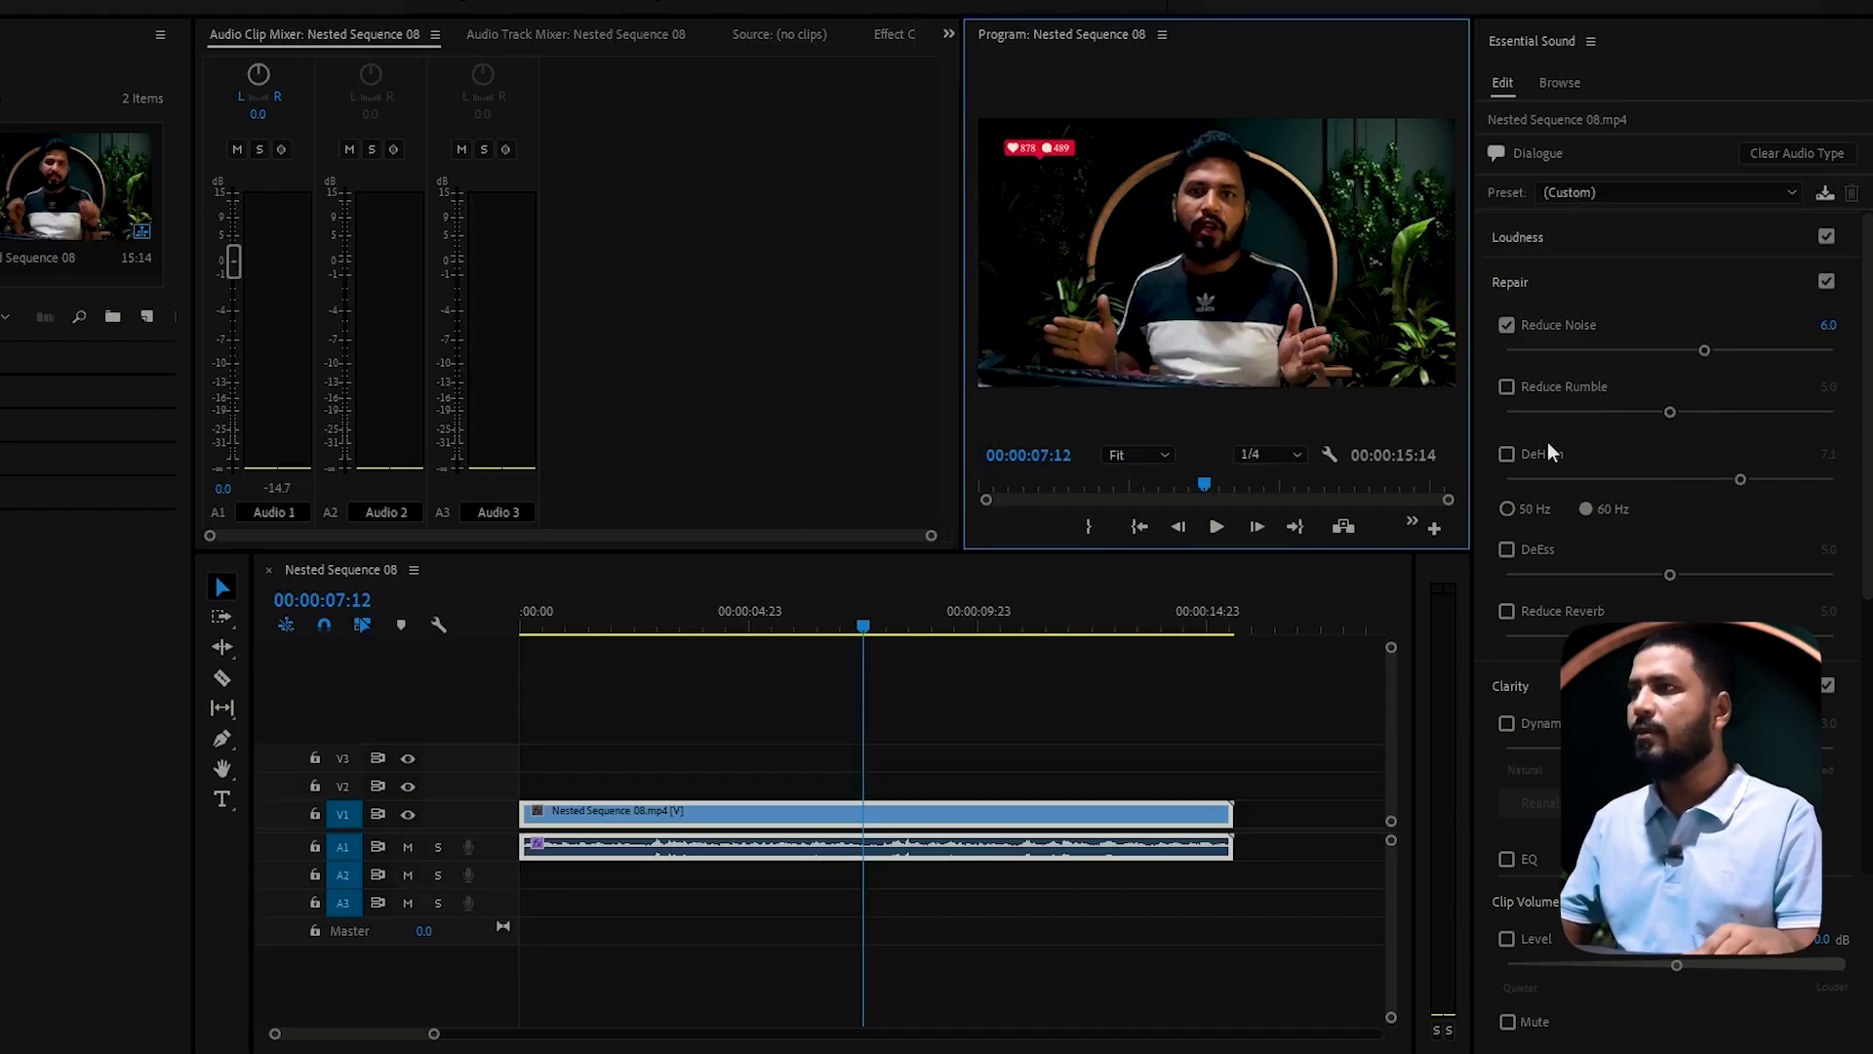
# Return the playhead to the sequence start, then enable the Clip Volume level and make the dialogue louder
pyautogui.press('Home')
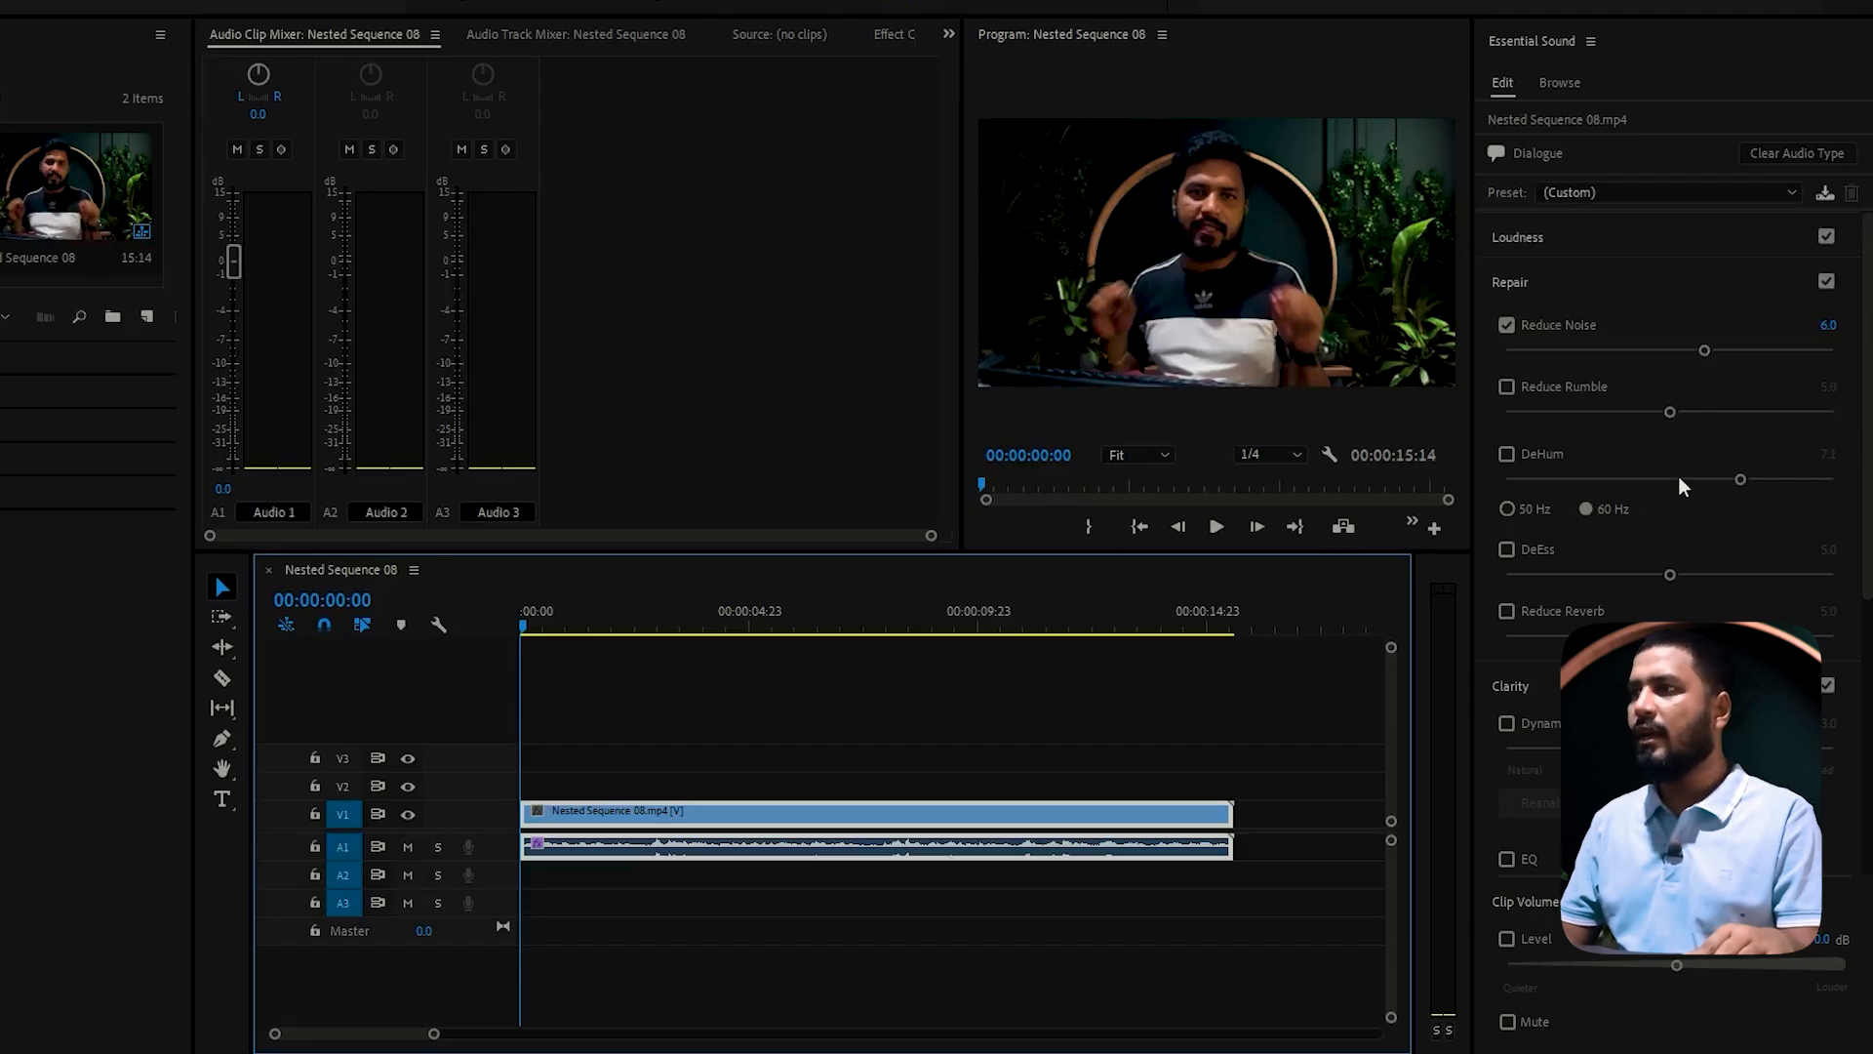
pyautogui.scroll(-5, 1658, 517)
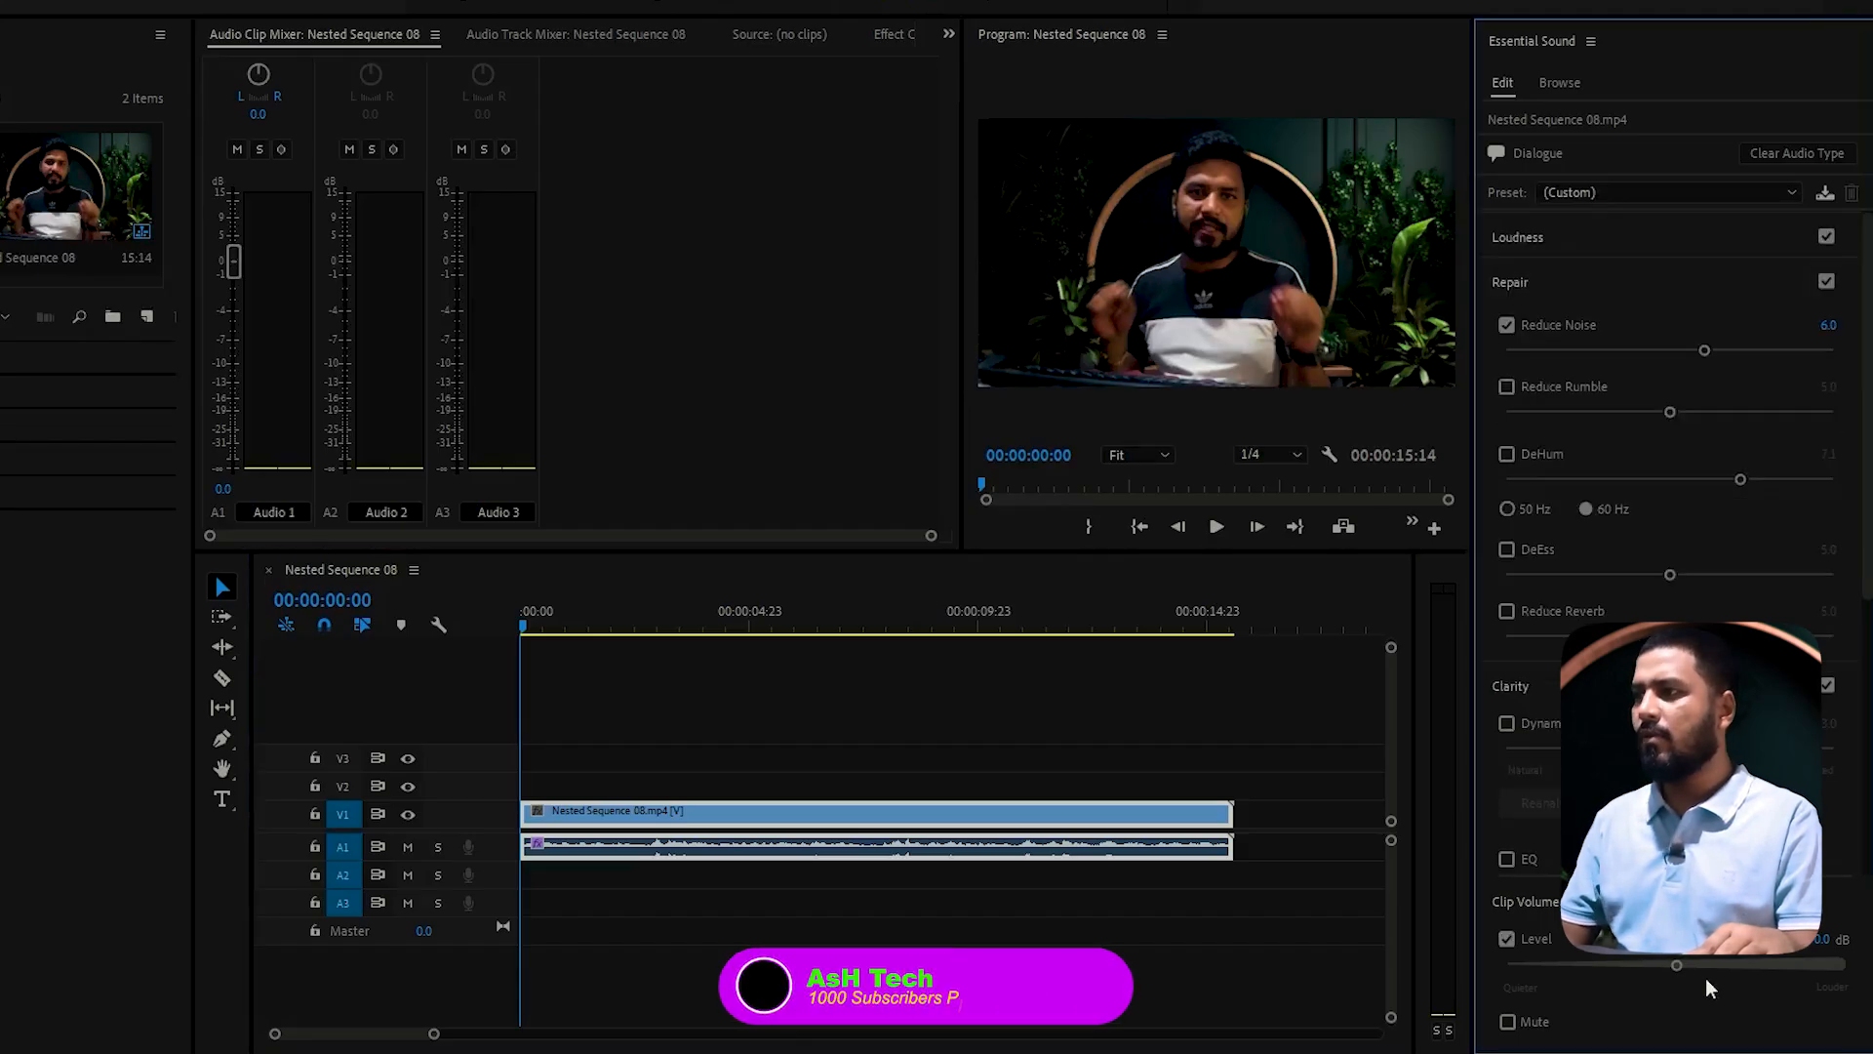
pyautogui.moveTo(1762, 966); pyautogui.dragTo(1789, 967)
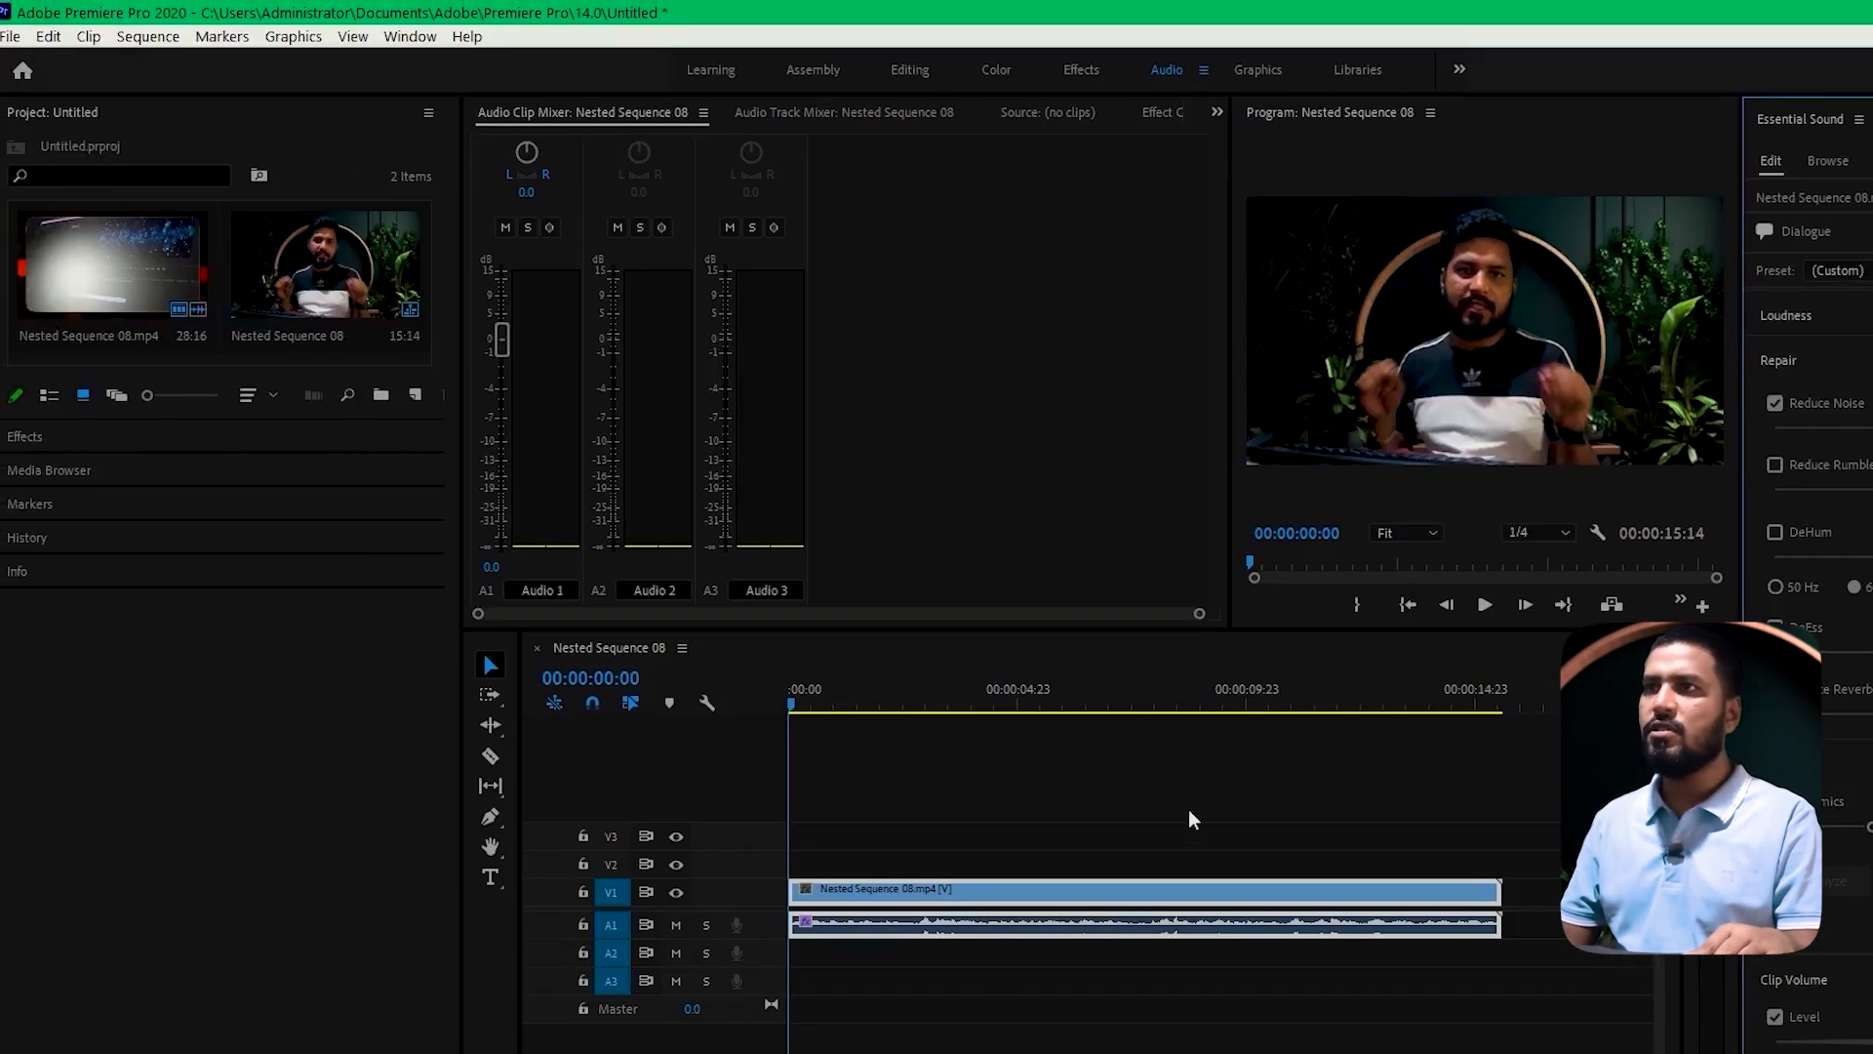
# Switch to the Effects workspace, search the effects for "vocal" and apply Vocal Enhancer to the audio clip on track A1
pyautogui.click(900, 74)
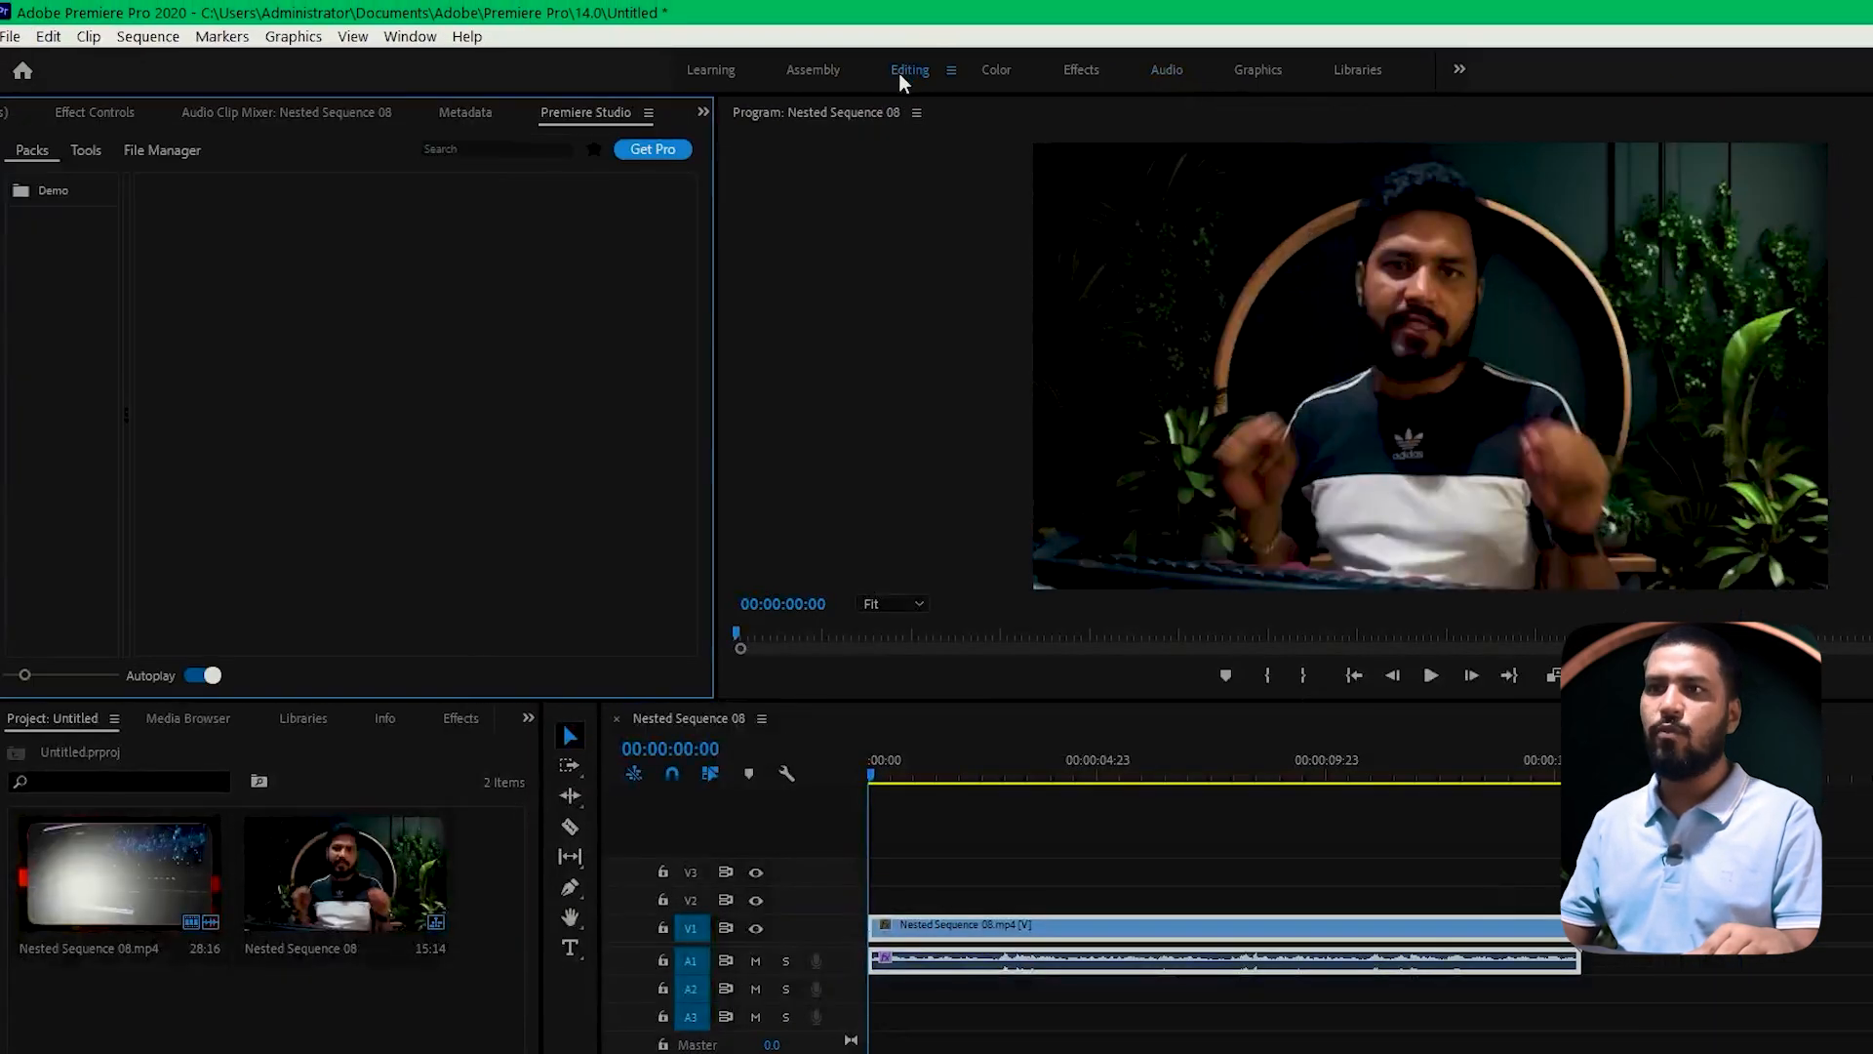
pyautogui.click(1080, 72)
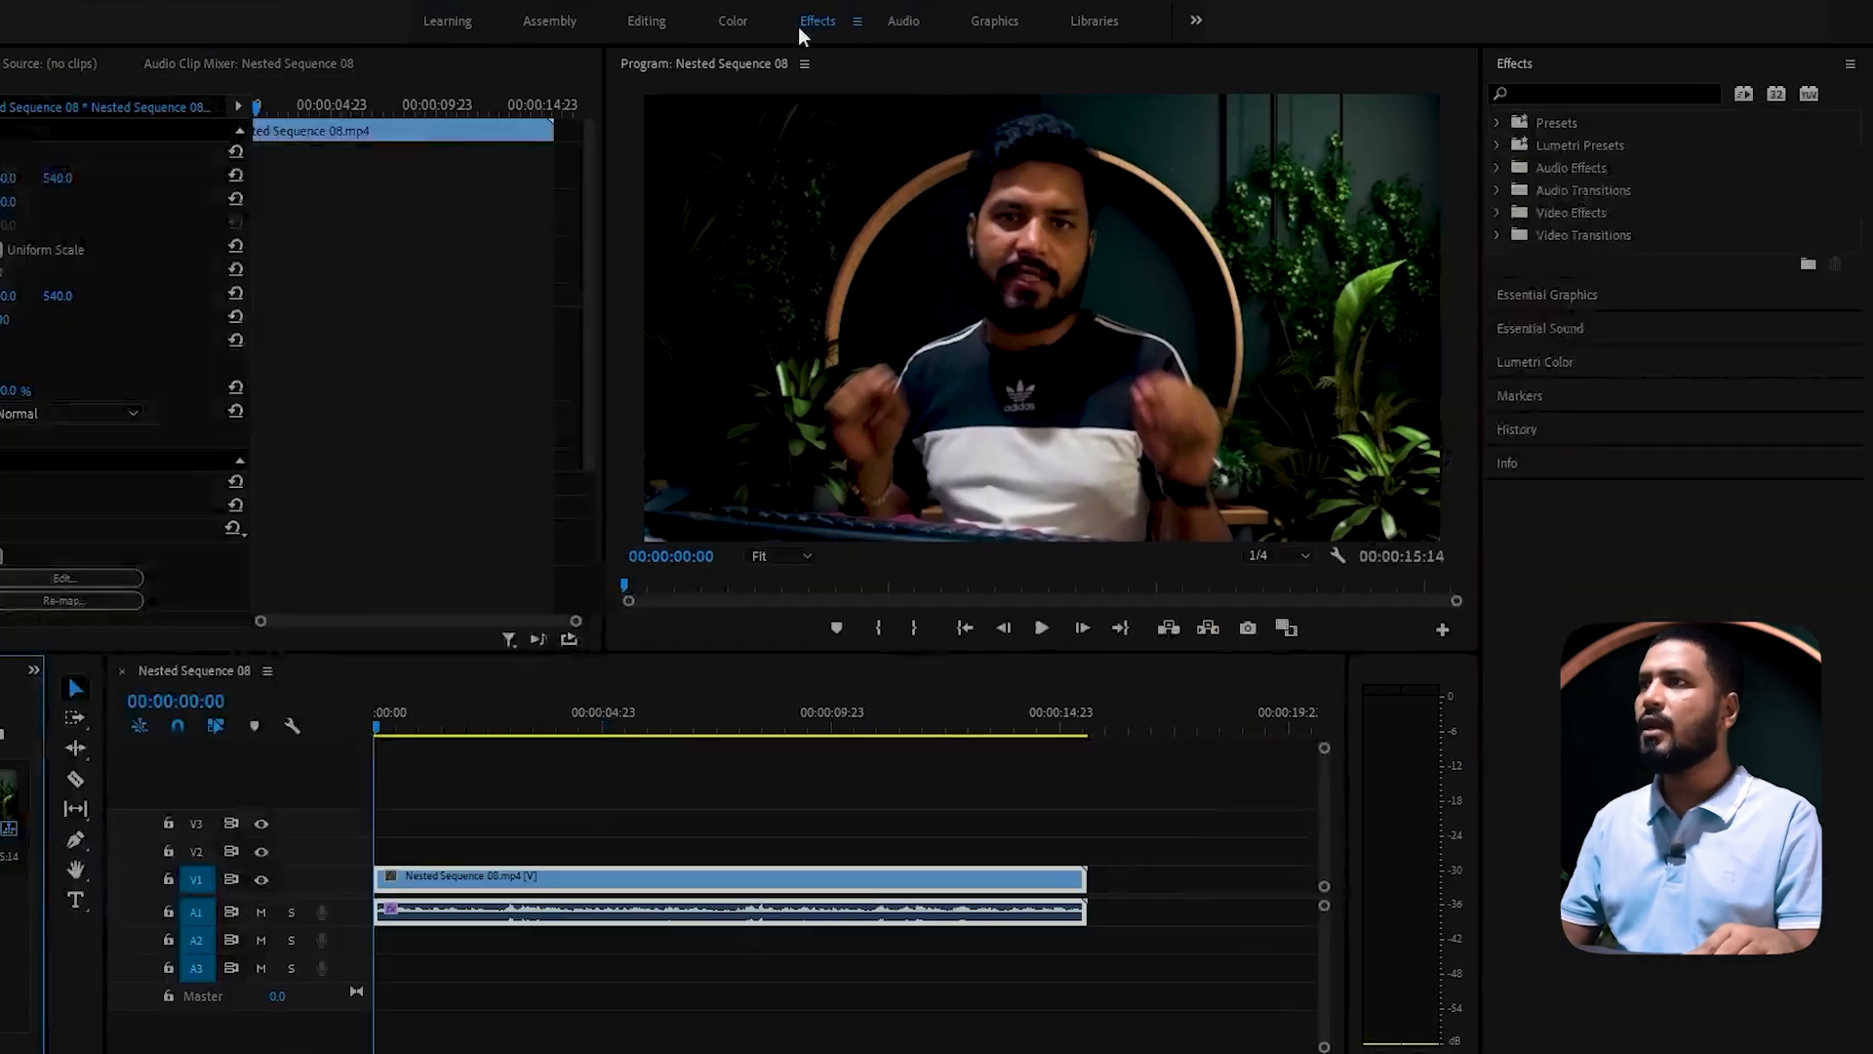
pyautogui.click(1800, 138)
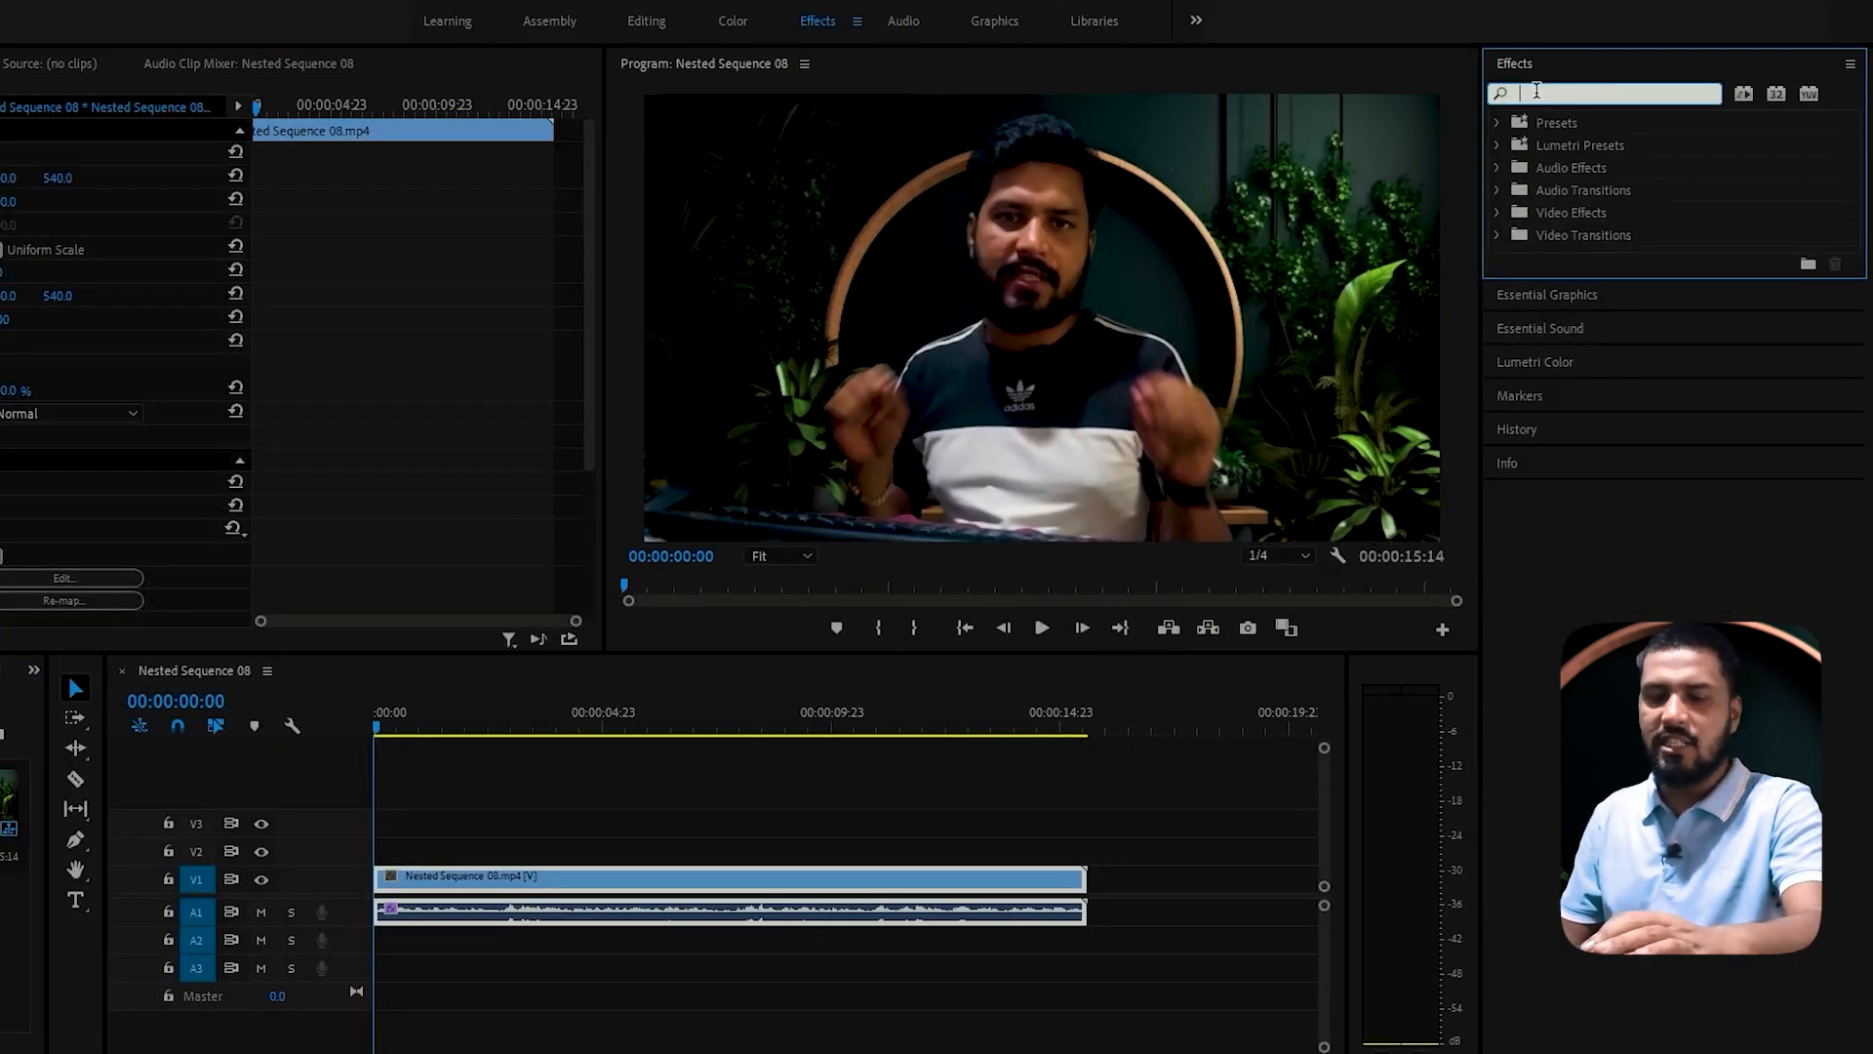
pyautogui.write('vocal')
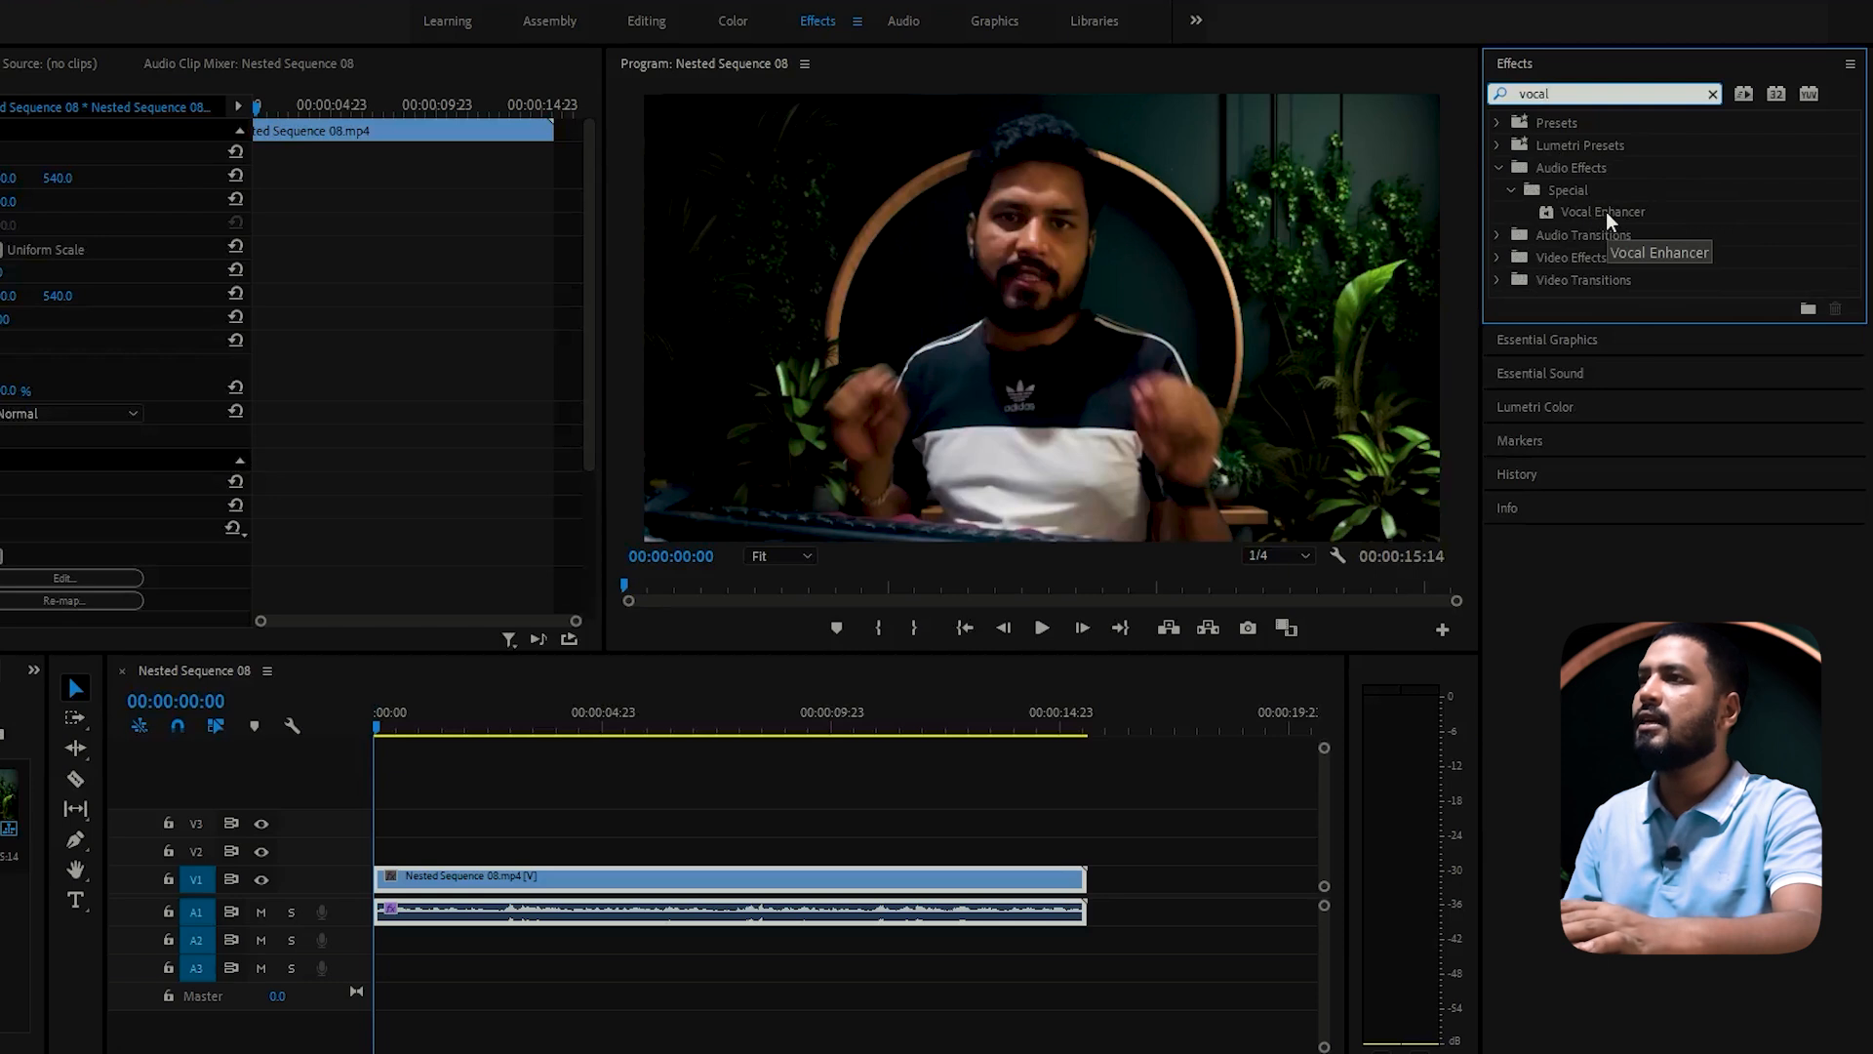
pyautogui.click(1606, 213)
pyautogui.moveTo(1605, 213); pyautogui.dragTo(789, 924)
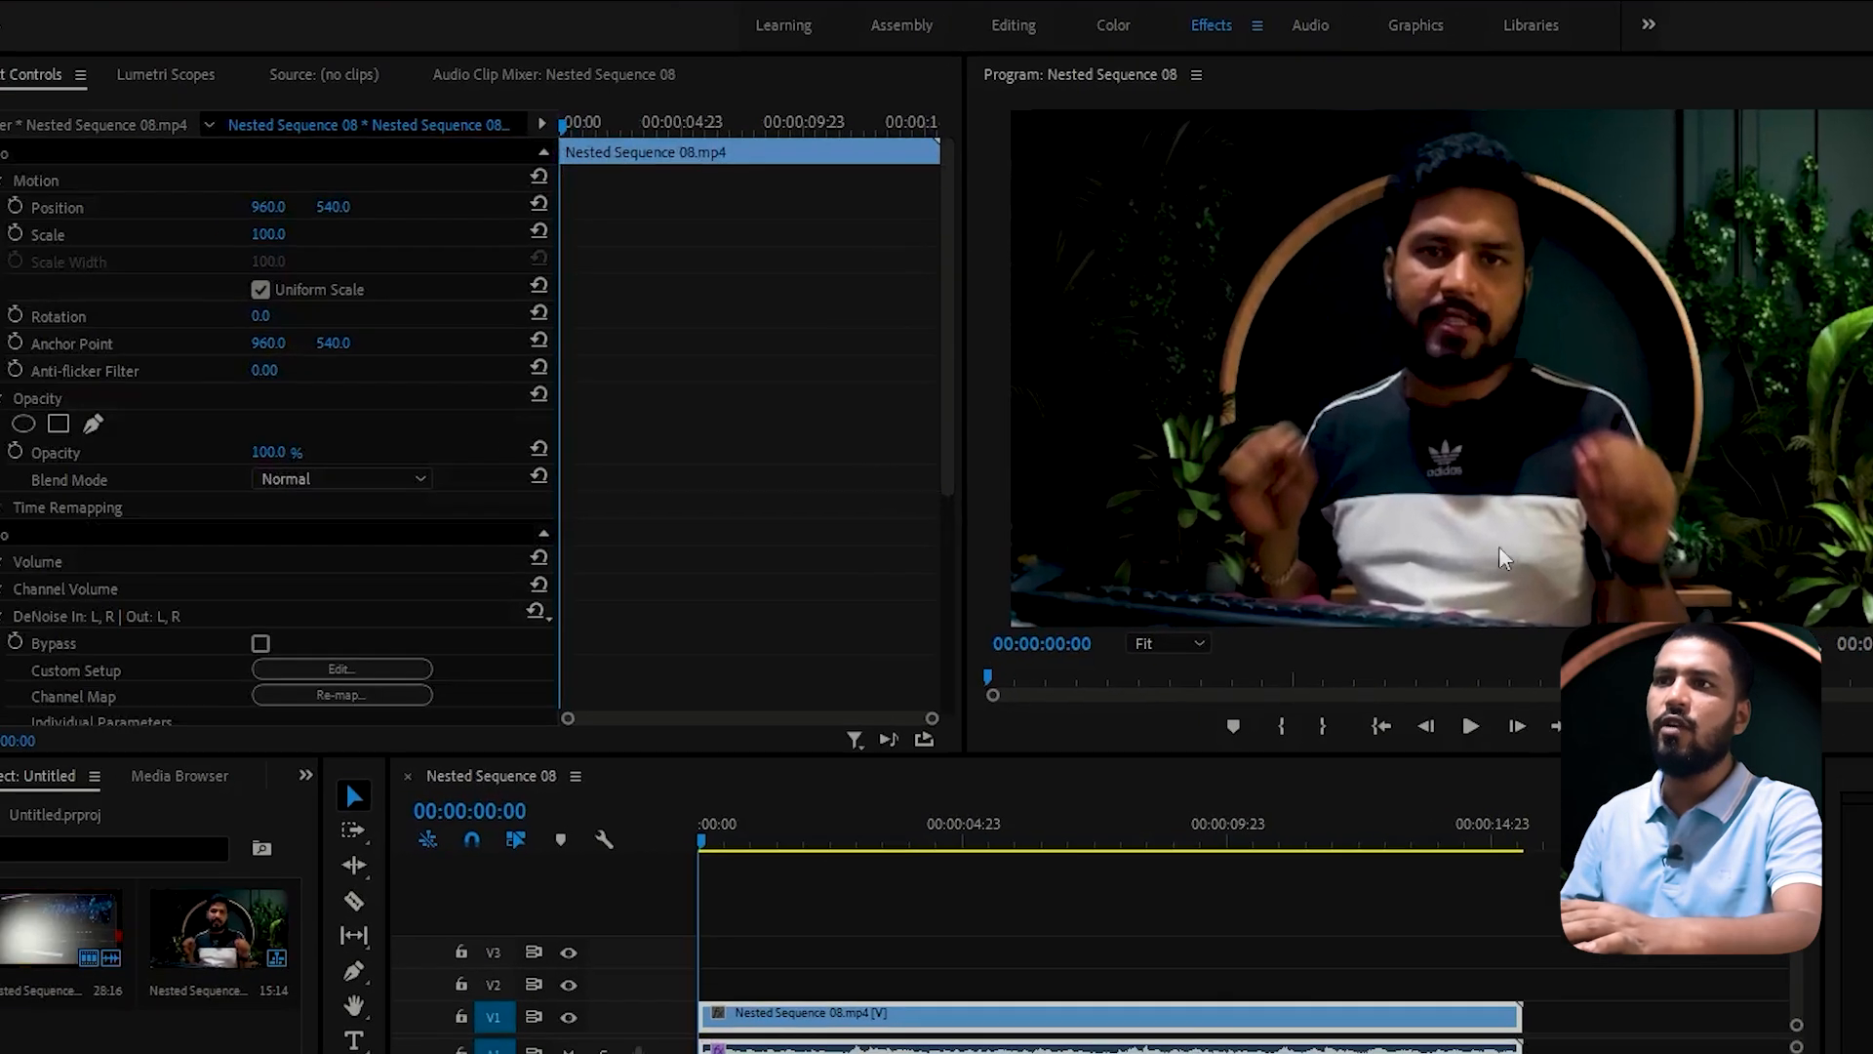
pyautogui.scroll(-5, 953, 669)
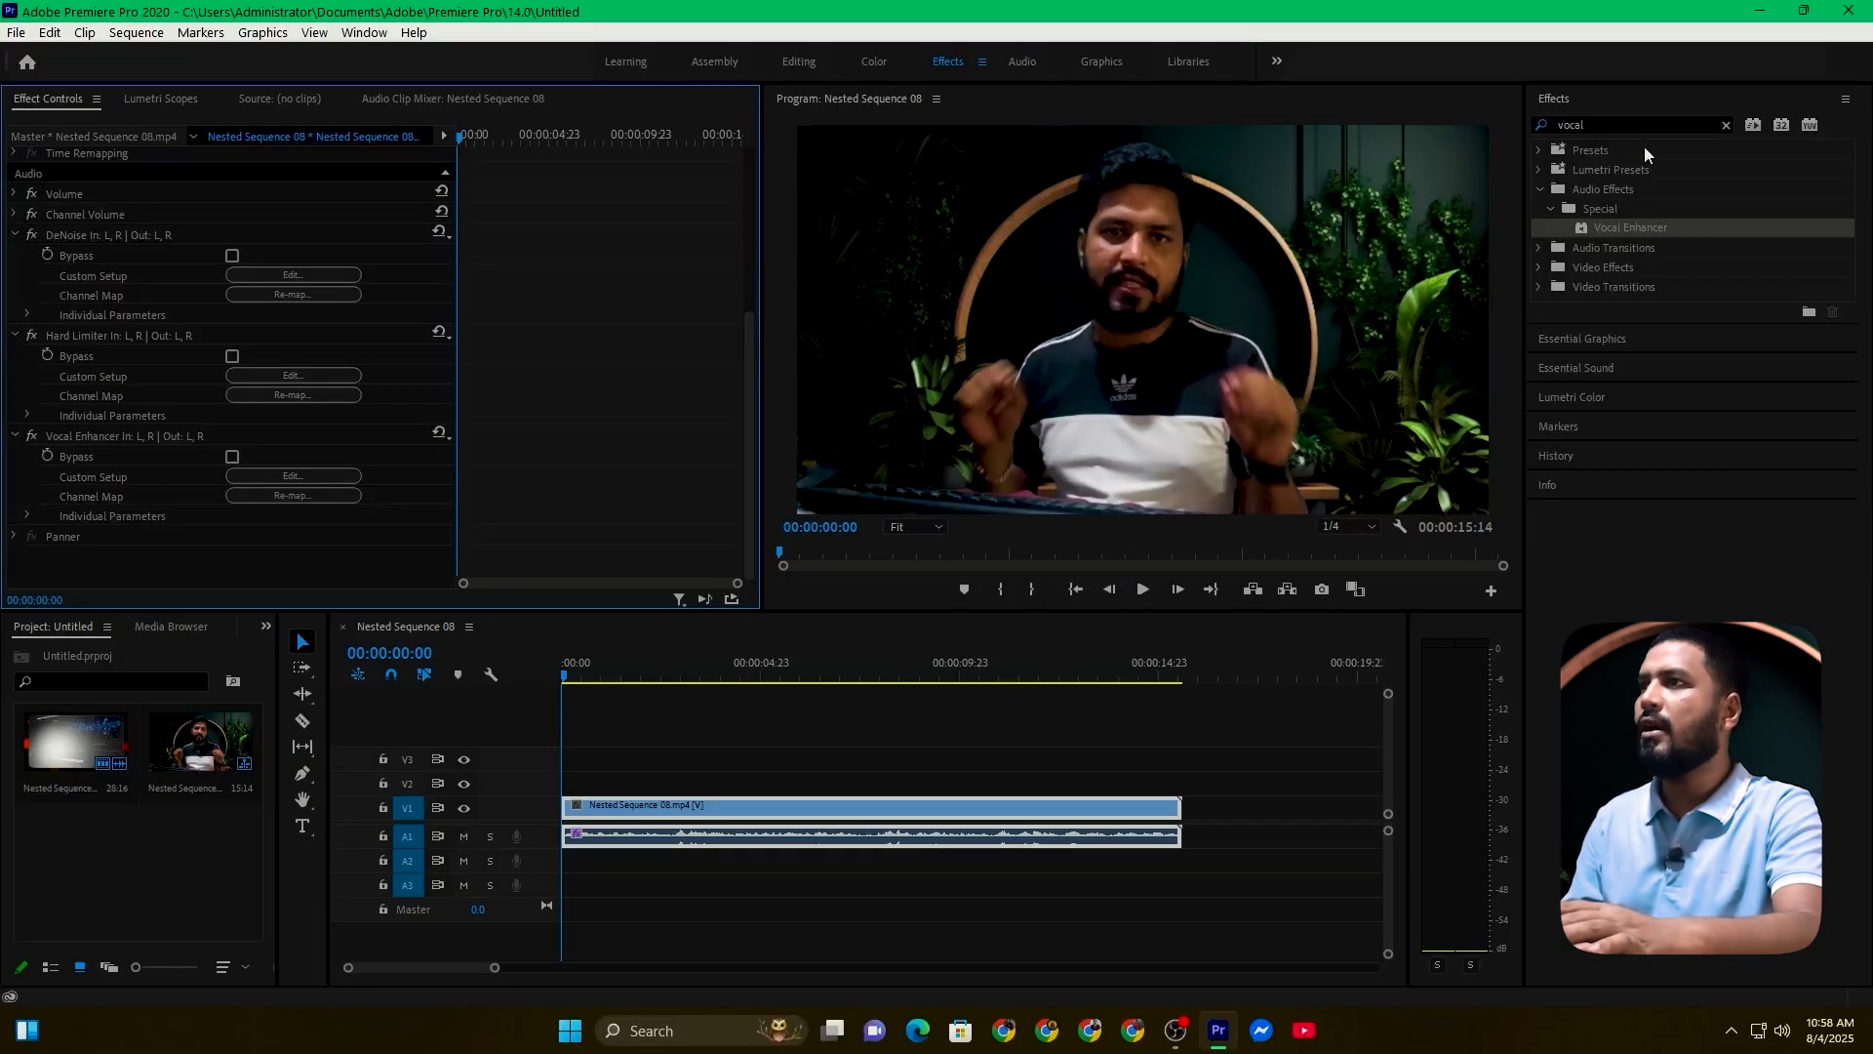
# Search the effects for "para" and apply Parametric Equalizer to the audio clip on track A1
pyautogui.click(1638, 111)
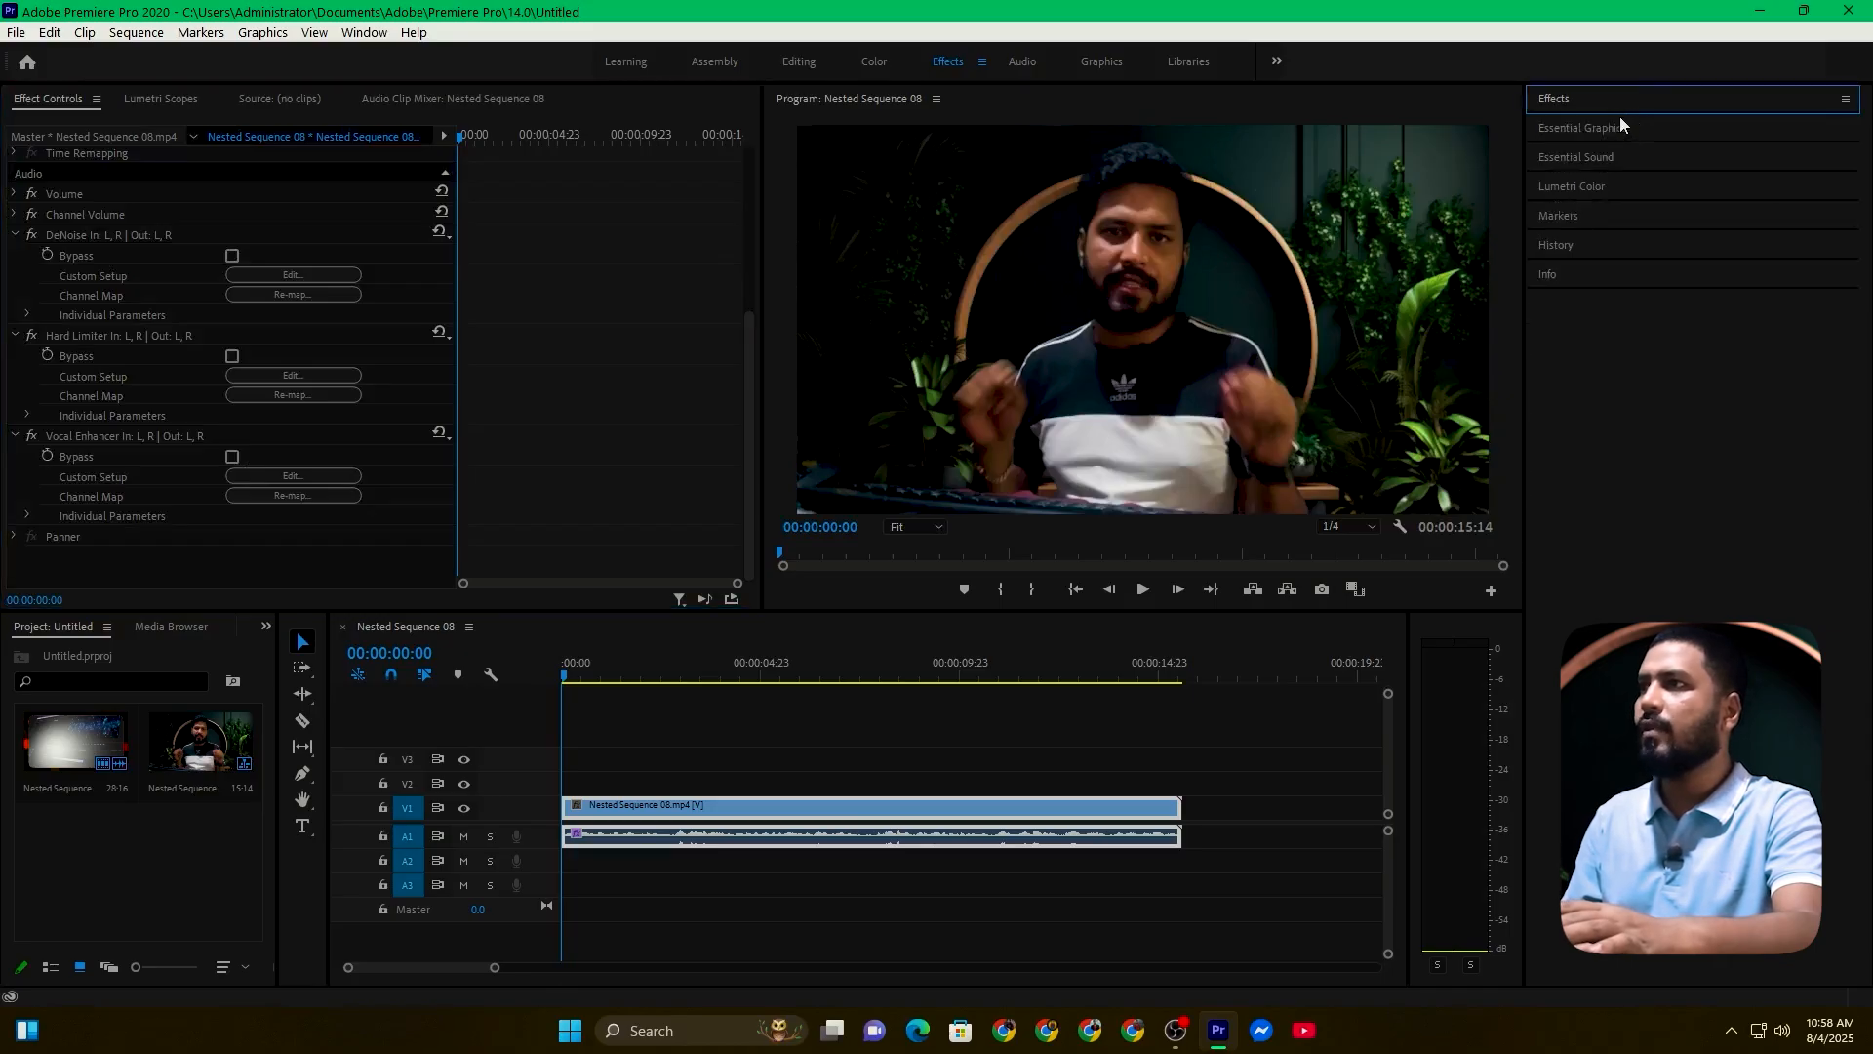
pyautogui.click(1607, 101)
pyautogui.click(1609, 123)
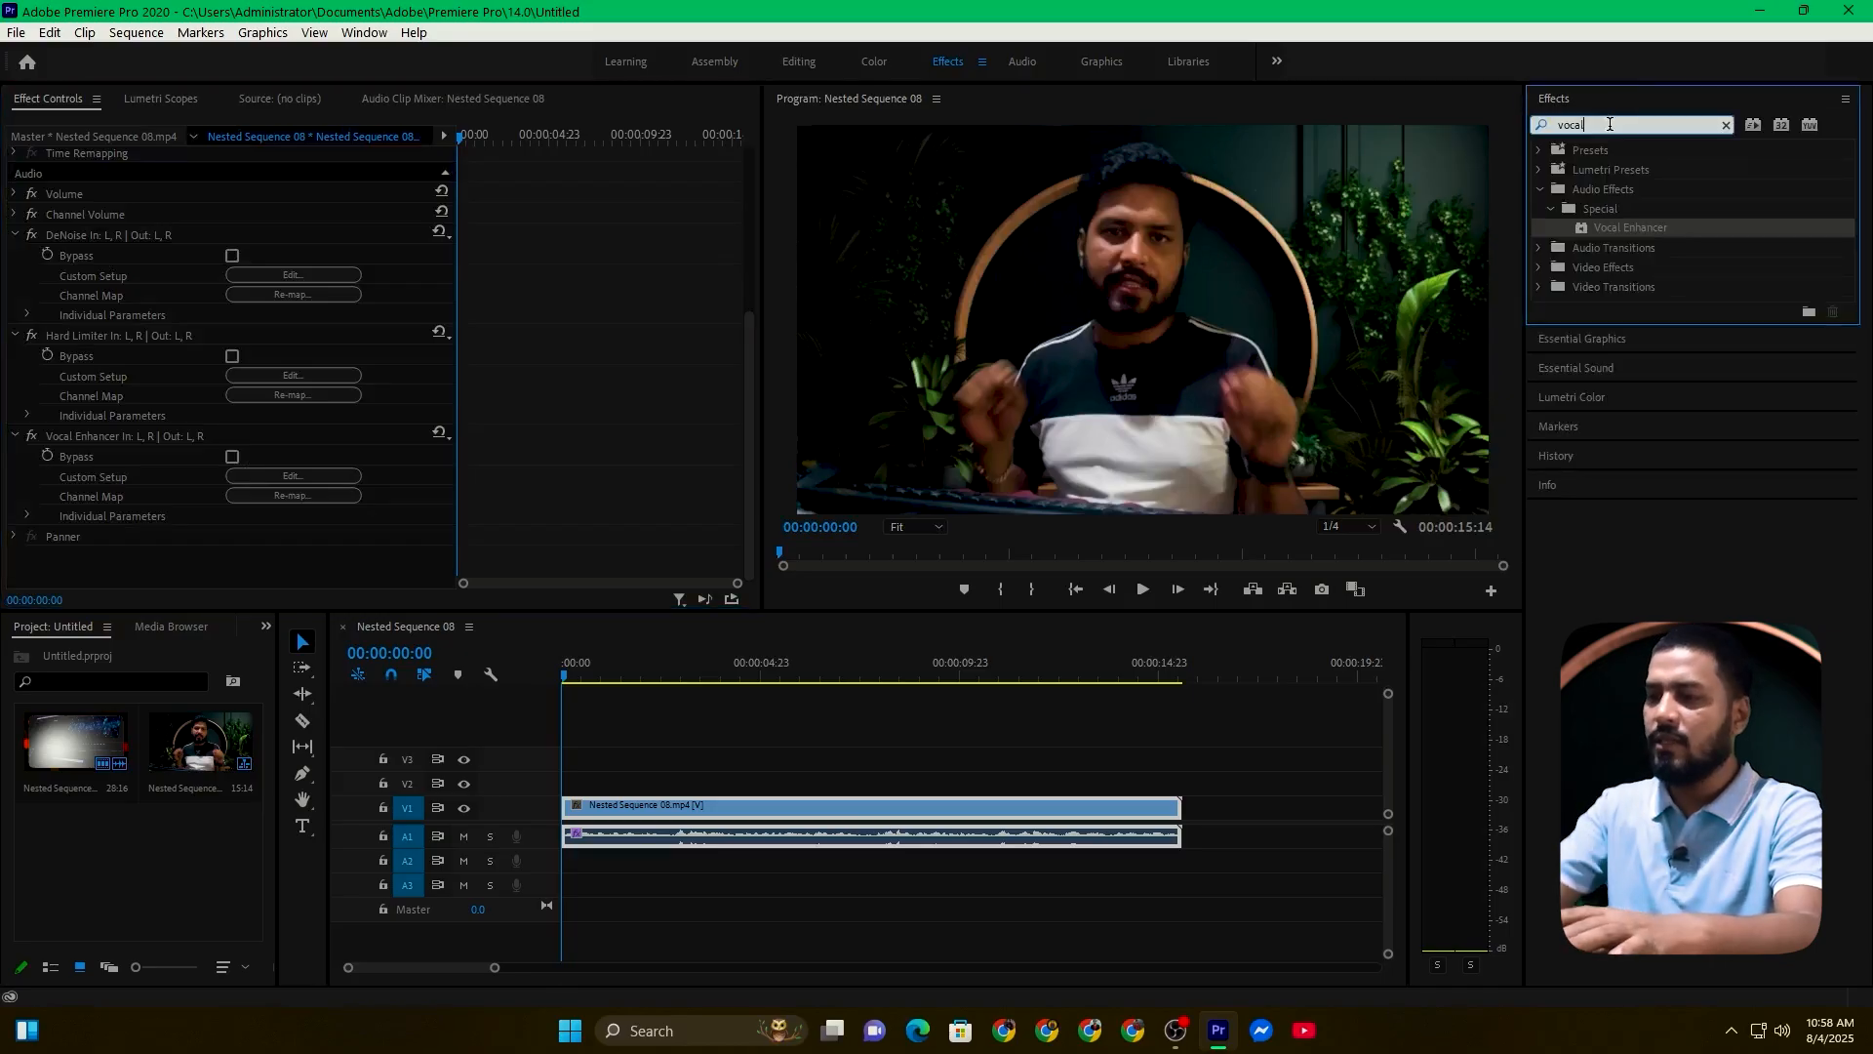
pyautogui.press('BackSpace')
pyautogui.press('BackSpace')
pyautogui.press('BackSpace')
pyautogui.press('BackSpace')
pyautogui.press('BackSpace')
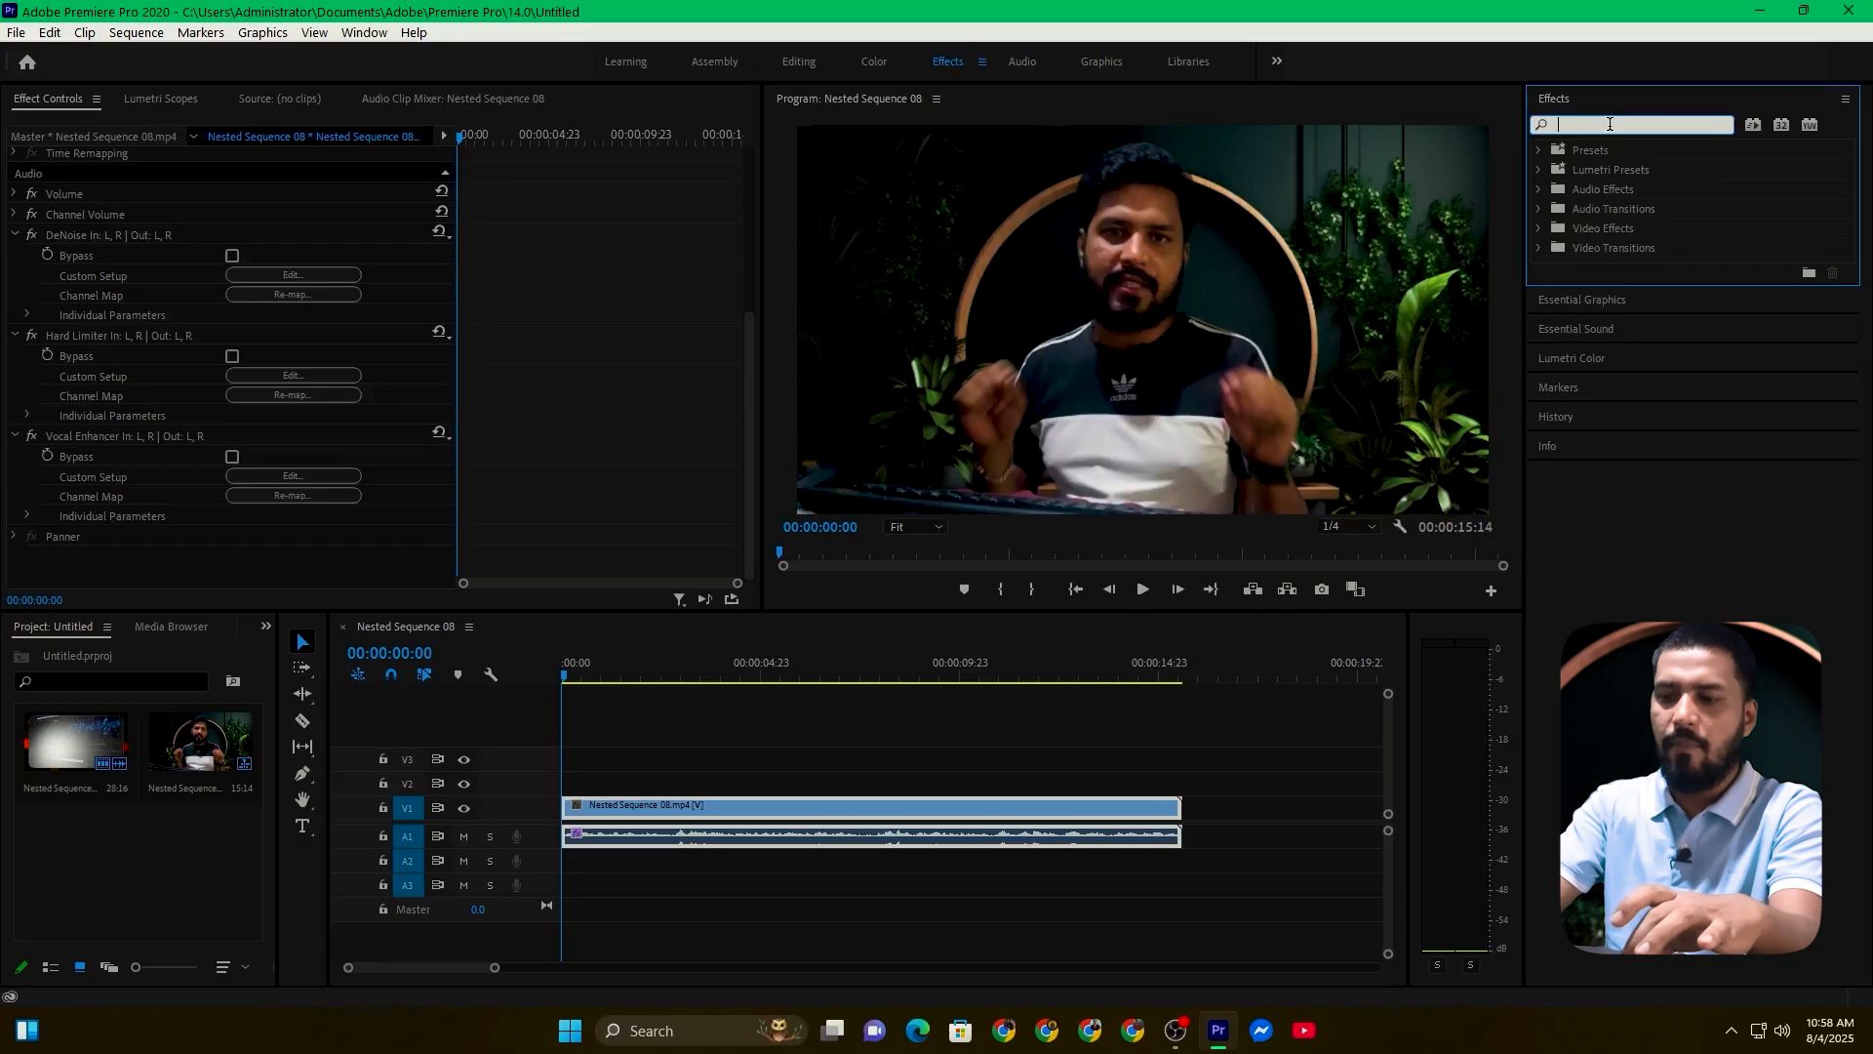
pyautogui.write('para')
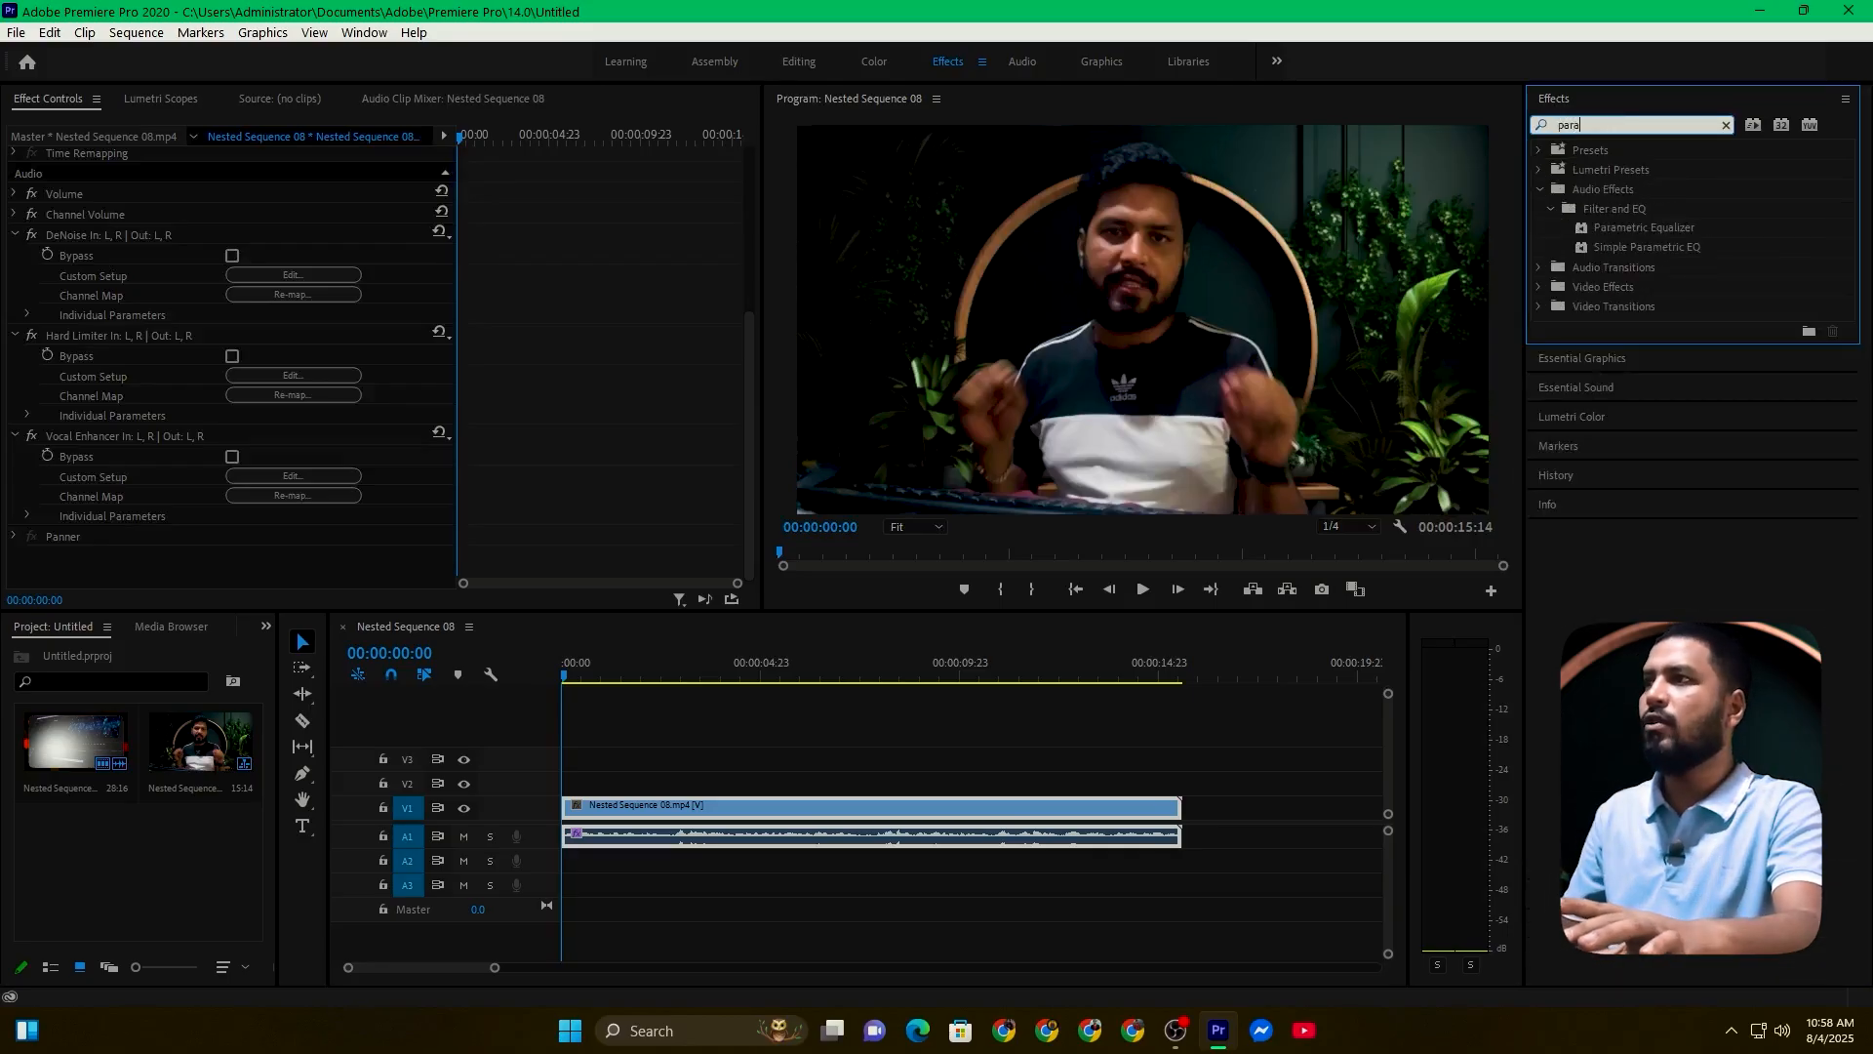
pyautogui.click(1642, 227)
pyautogui.moveTo(1642, 226); pyautogui.dragTo(893, 845)
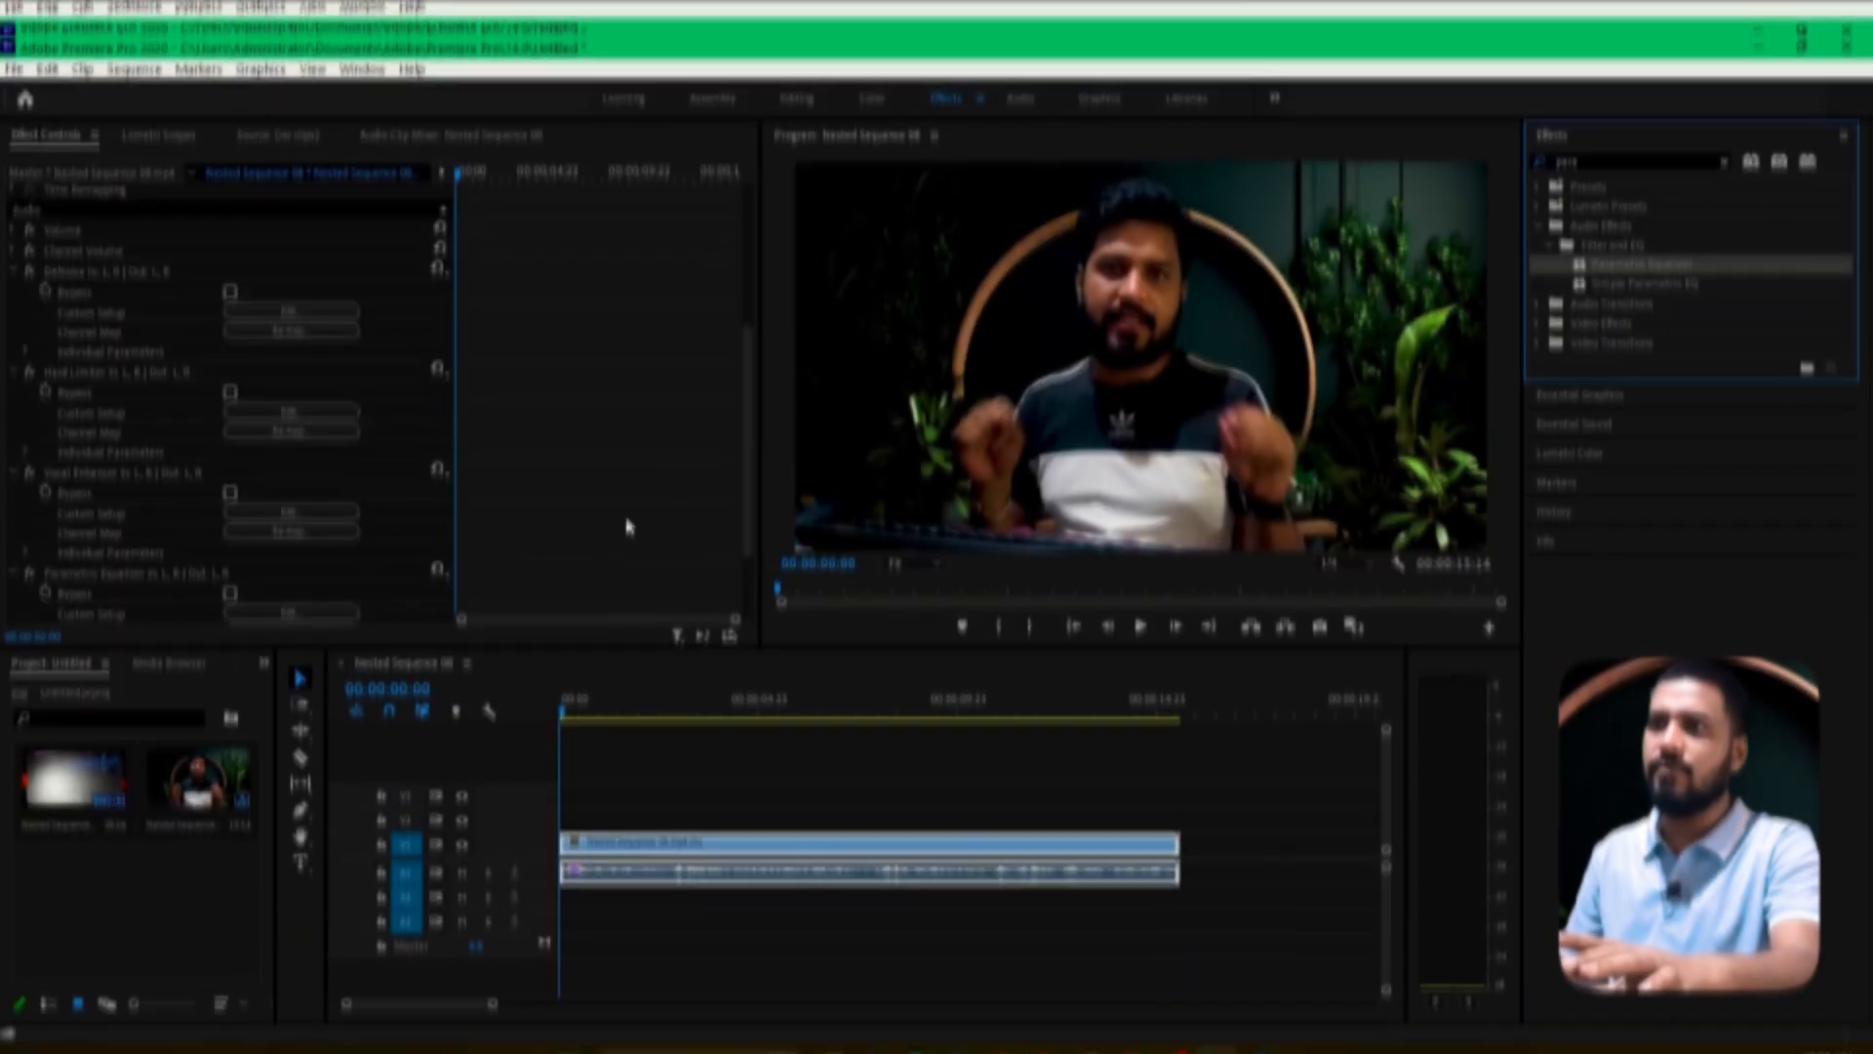
# Set the clip's Vocal Enhancer effect to the Male preset
pyautogui.scroll(-3, 749, 548)
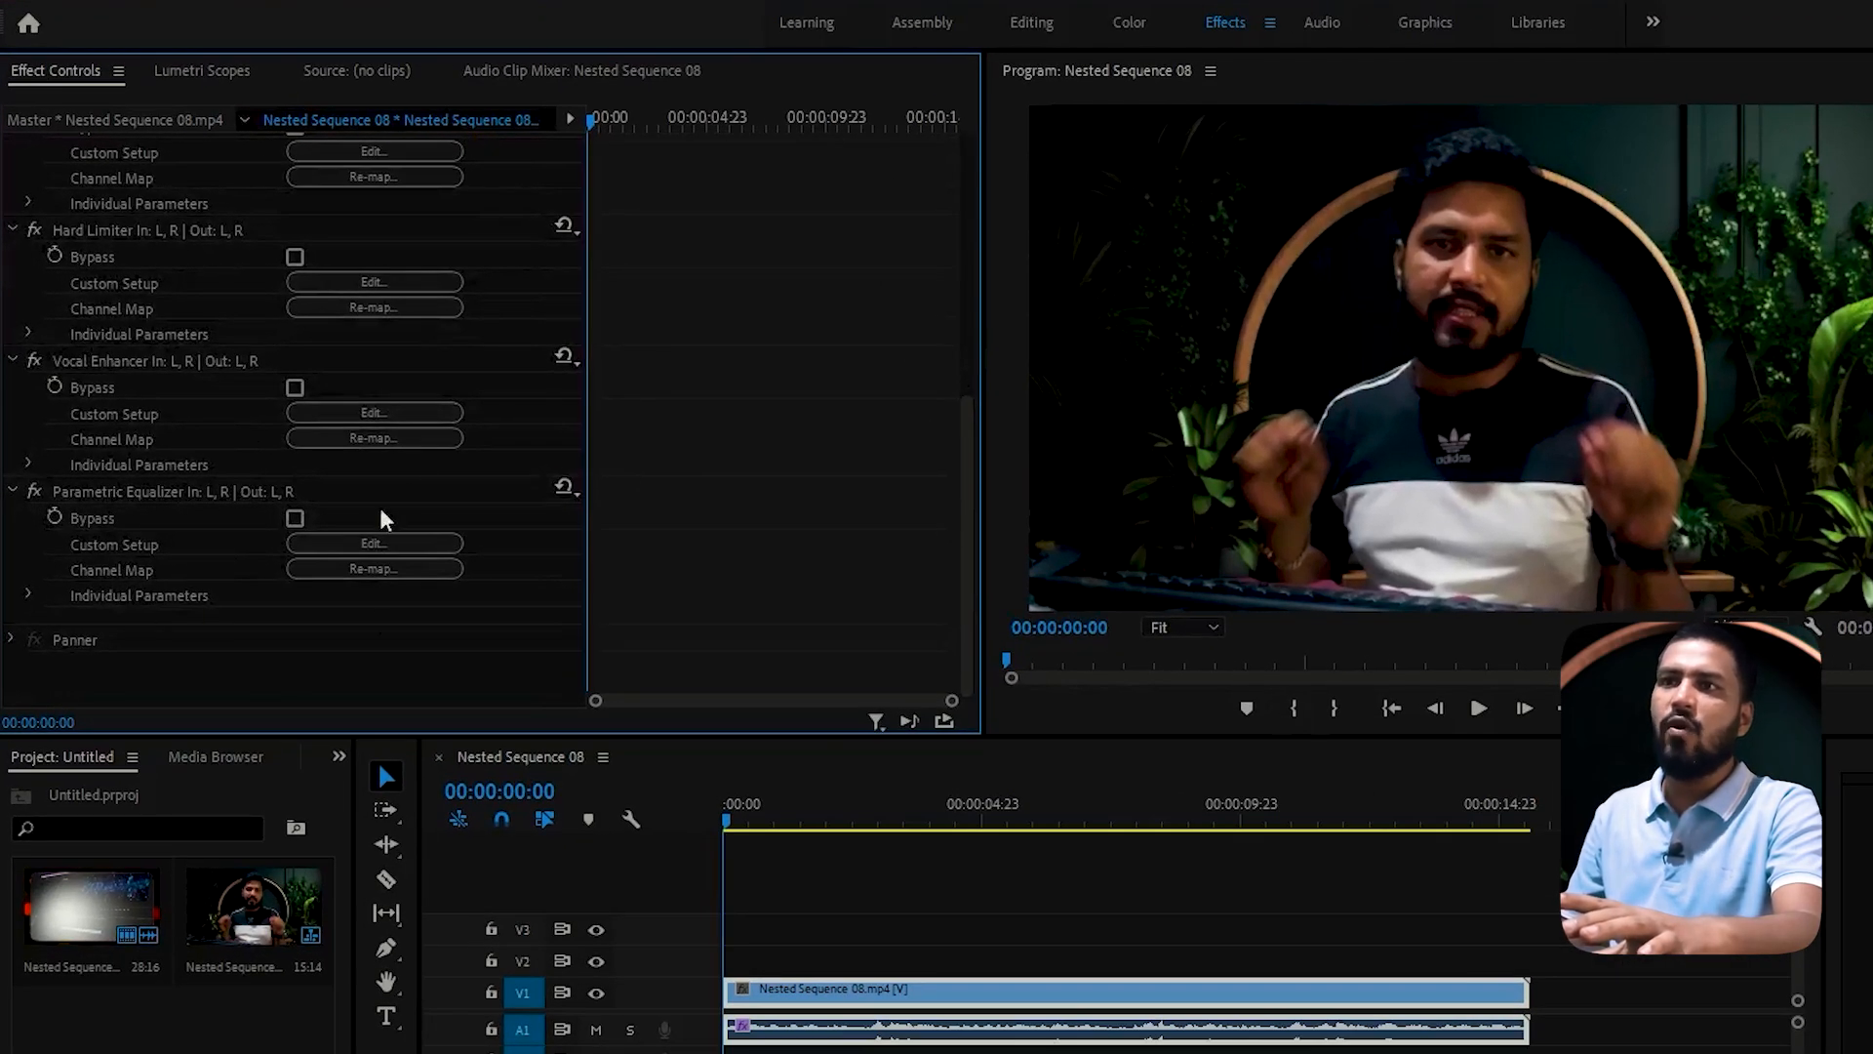
pyautogui.click(565, 358)
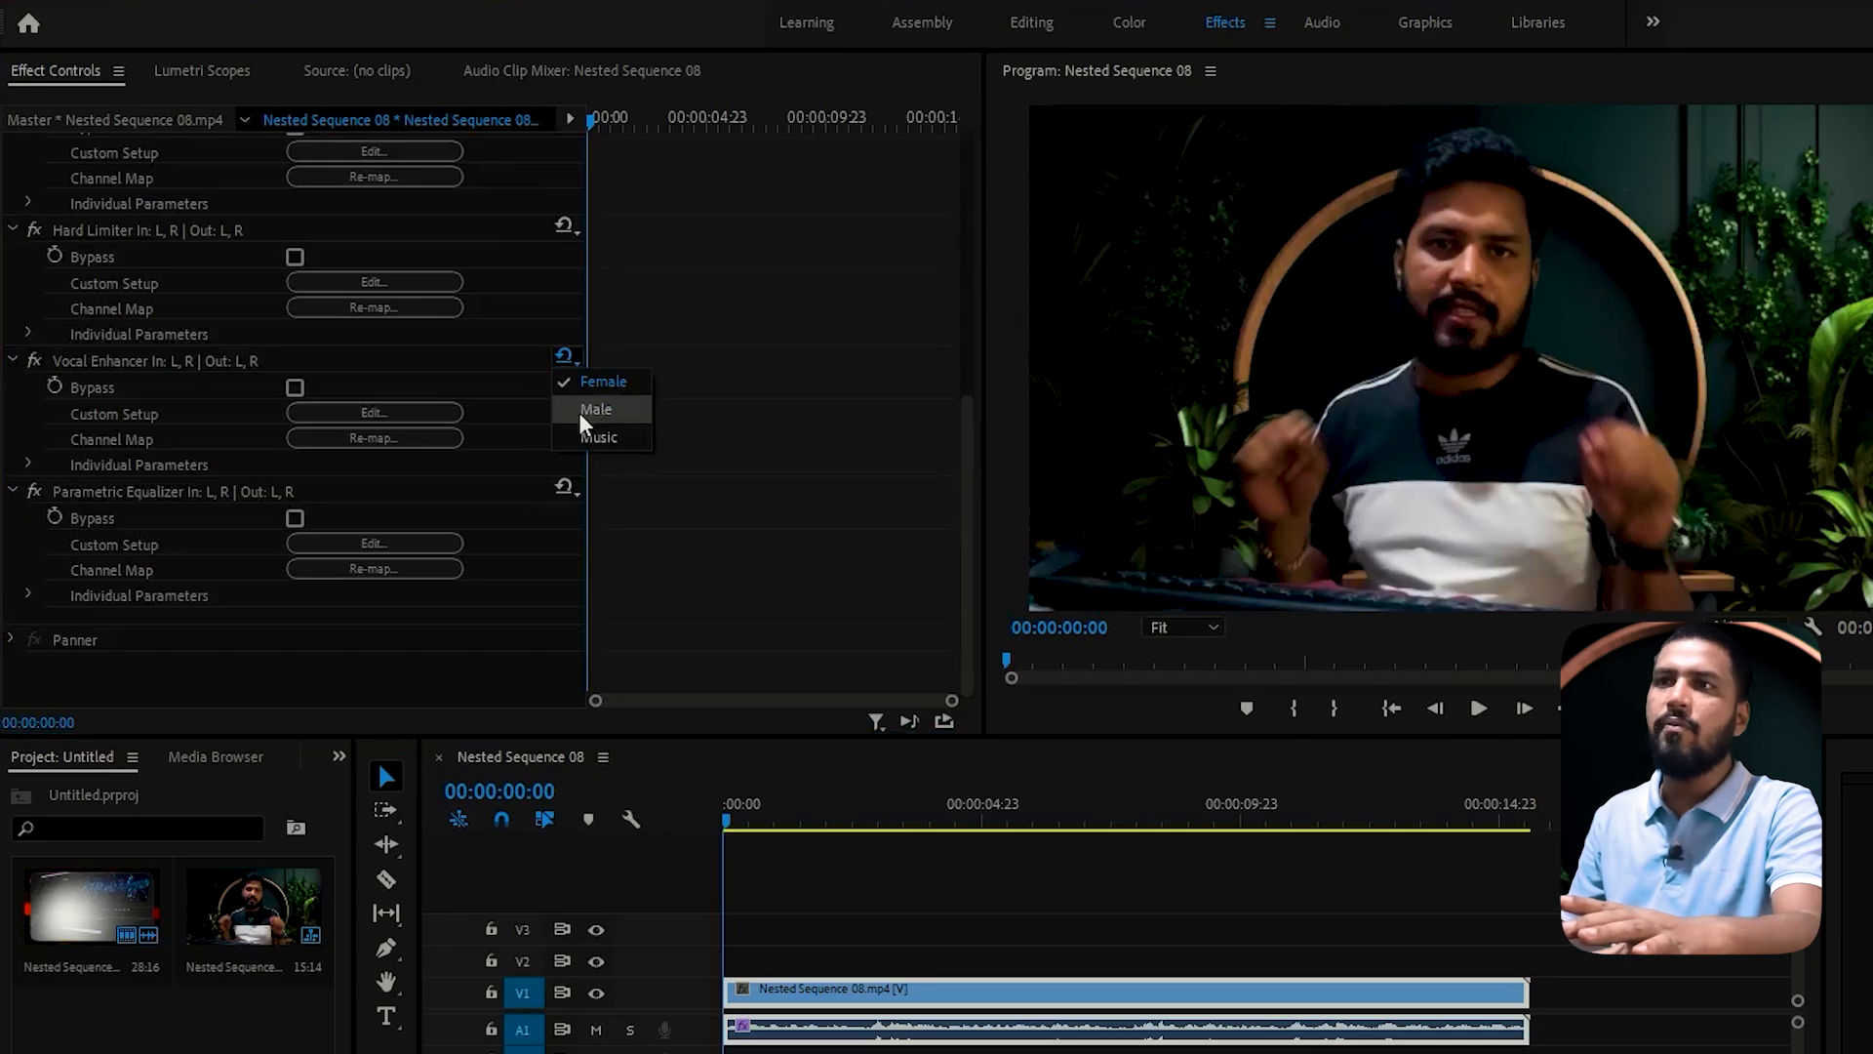
pyautogui.click(585, 408)
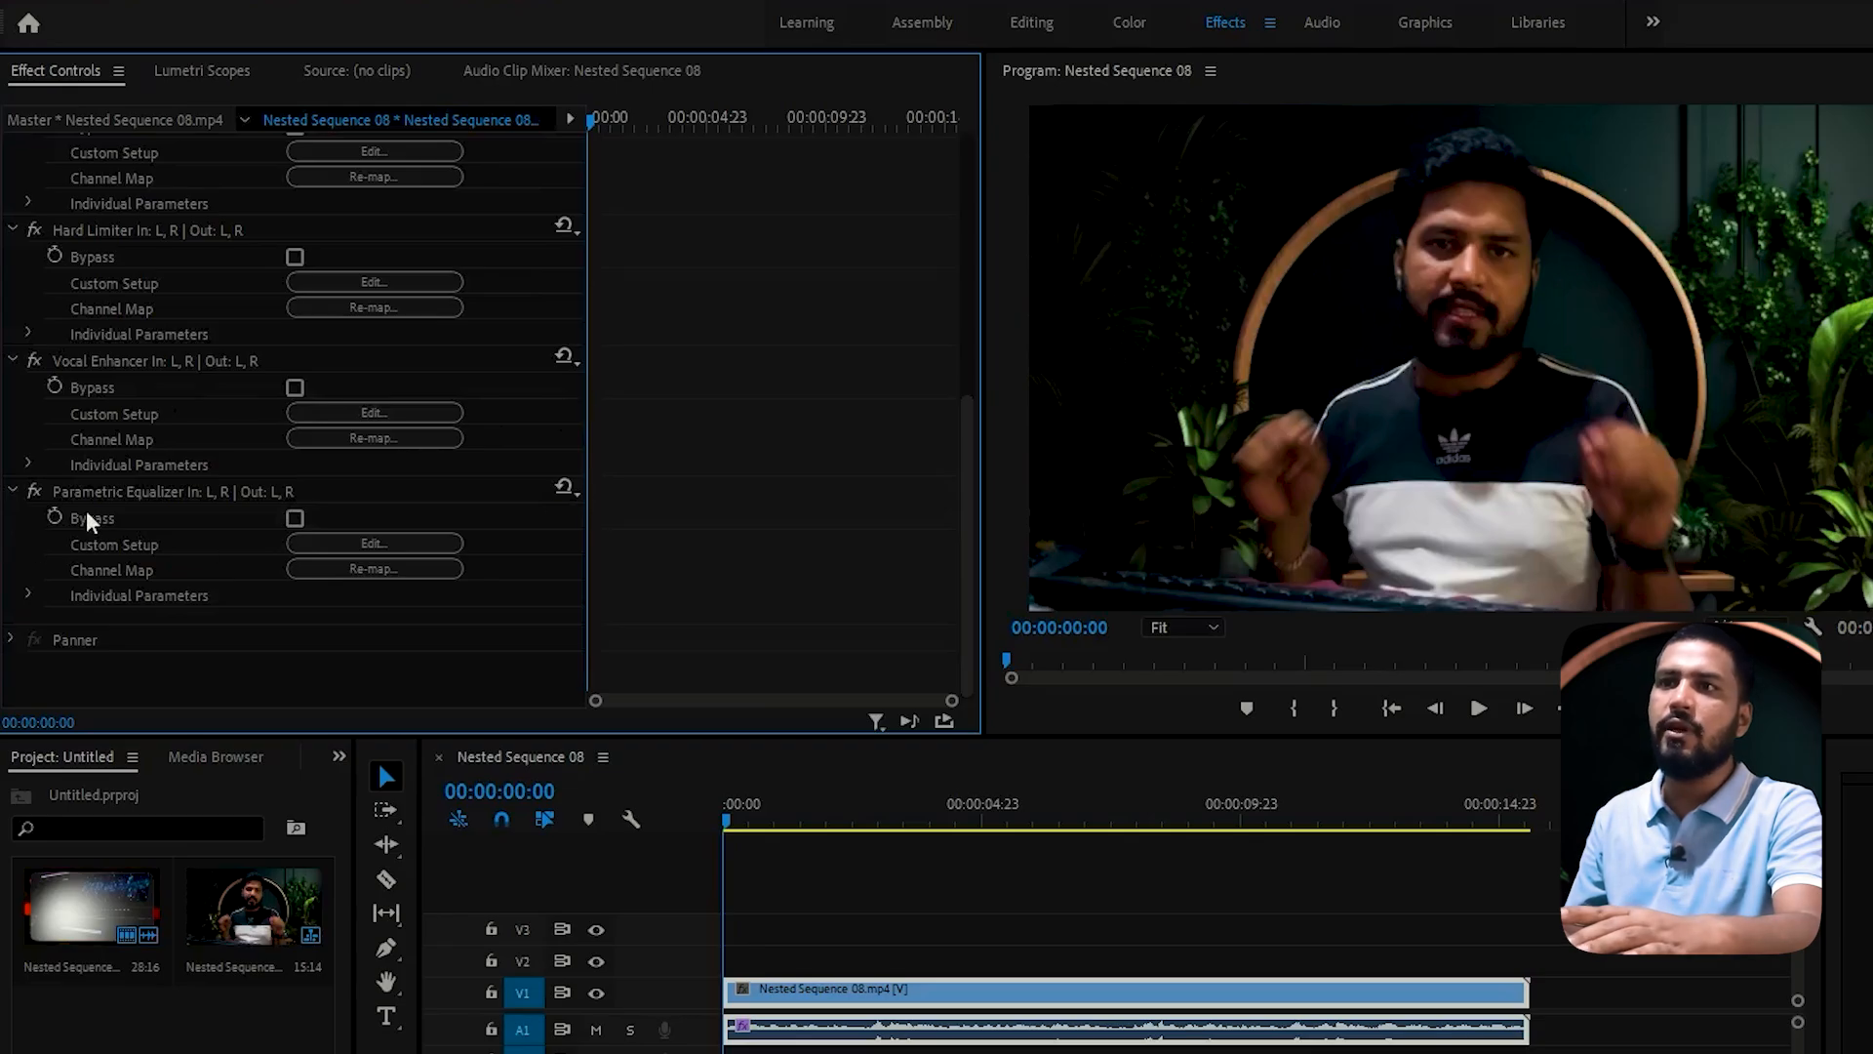
# Apply the Vocal Enhancer preset to the Parametric Equalizer effect and open its custom setup
pyautogui.click(566, 488)
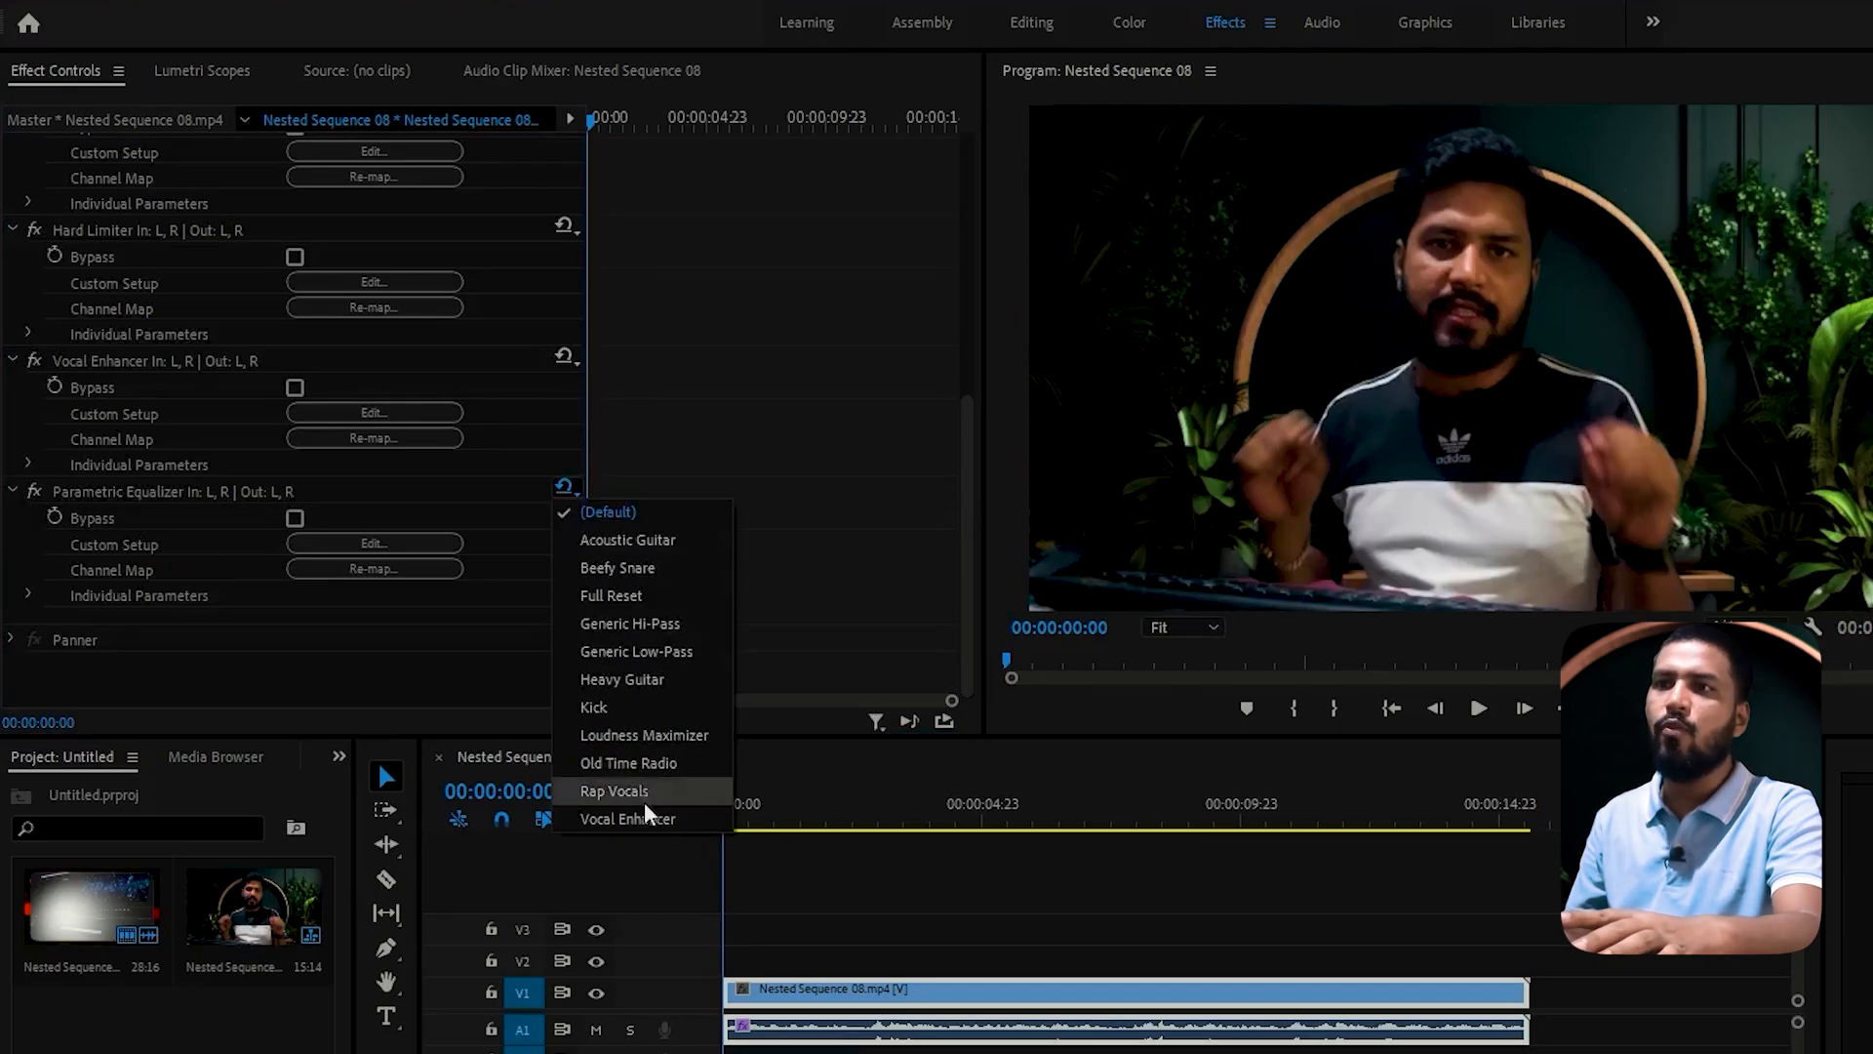
pyautogui.click(607, 821)
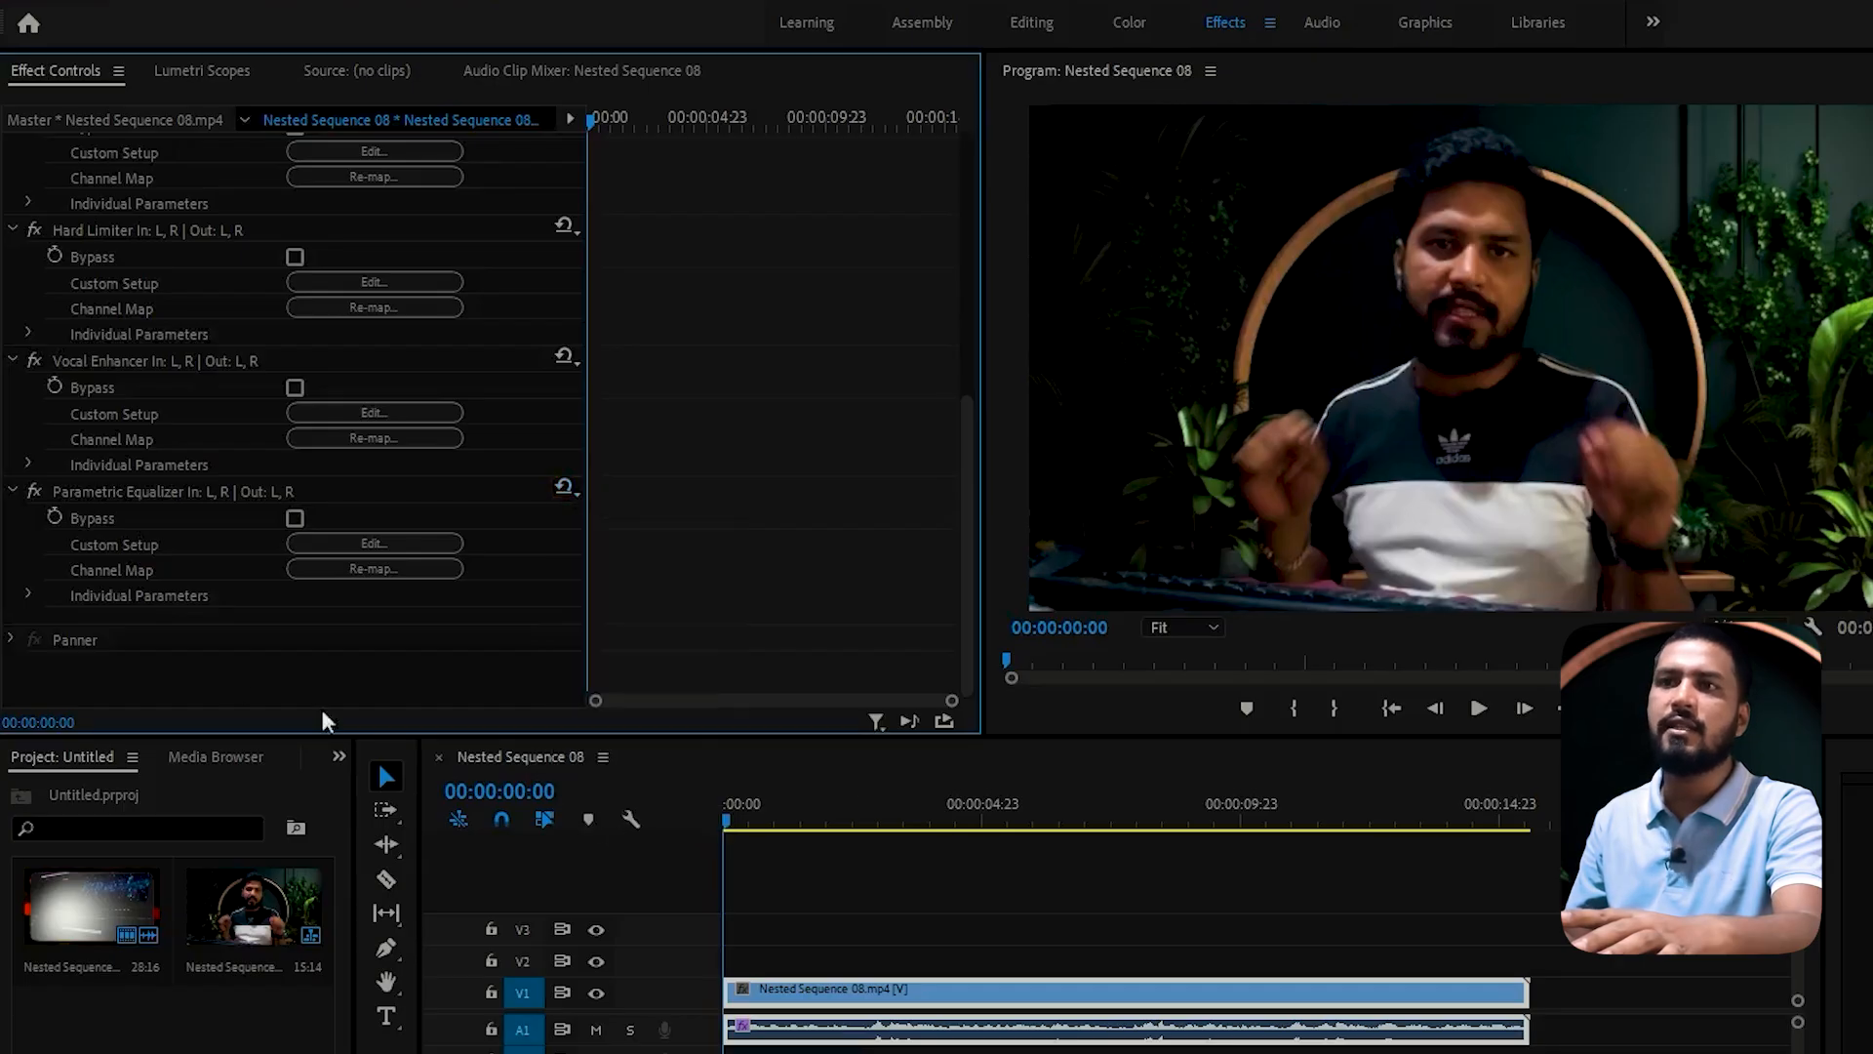
pyautogui.click(402, 546)
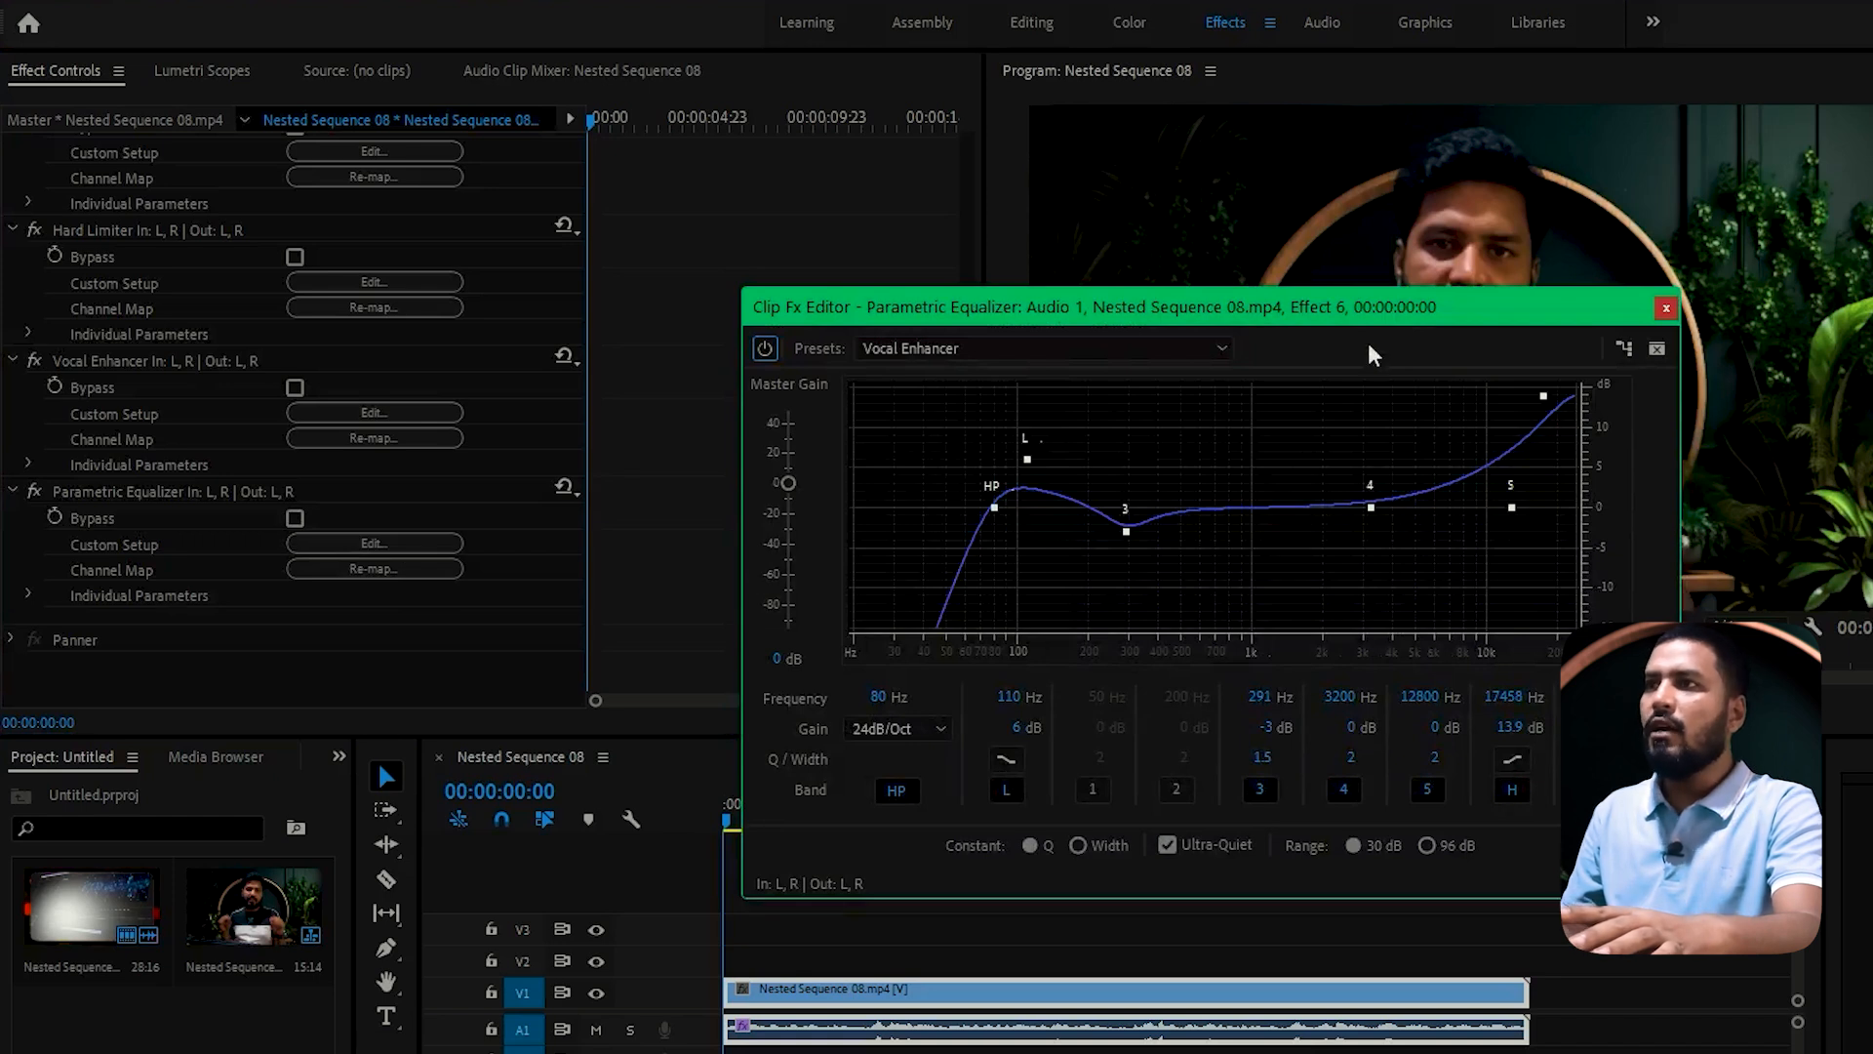
# In the Parametric Equalizer, move the H band to about 19186 Hz and 7.3 dB, and lower the HP frequency to about 47 Hz
pyautogui.moveTo(1453, 301); pyautogui.dragTo(1176, 275)
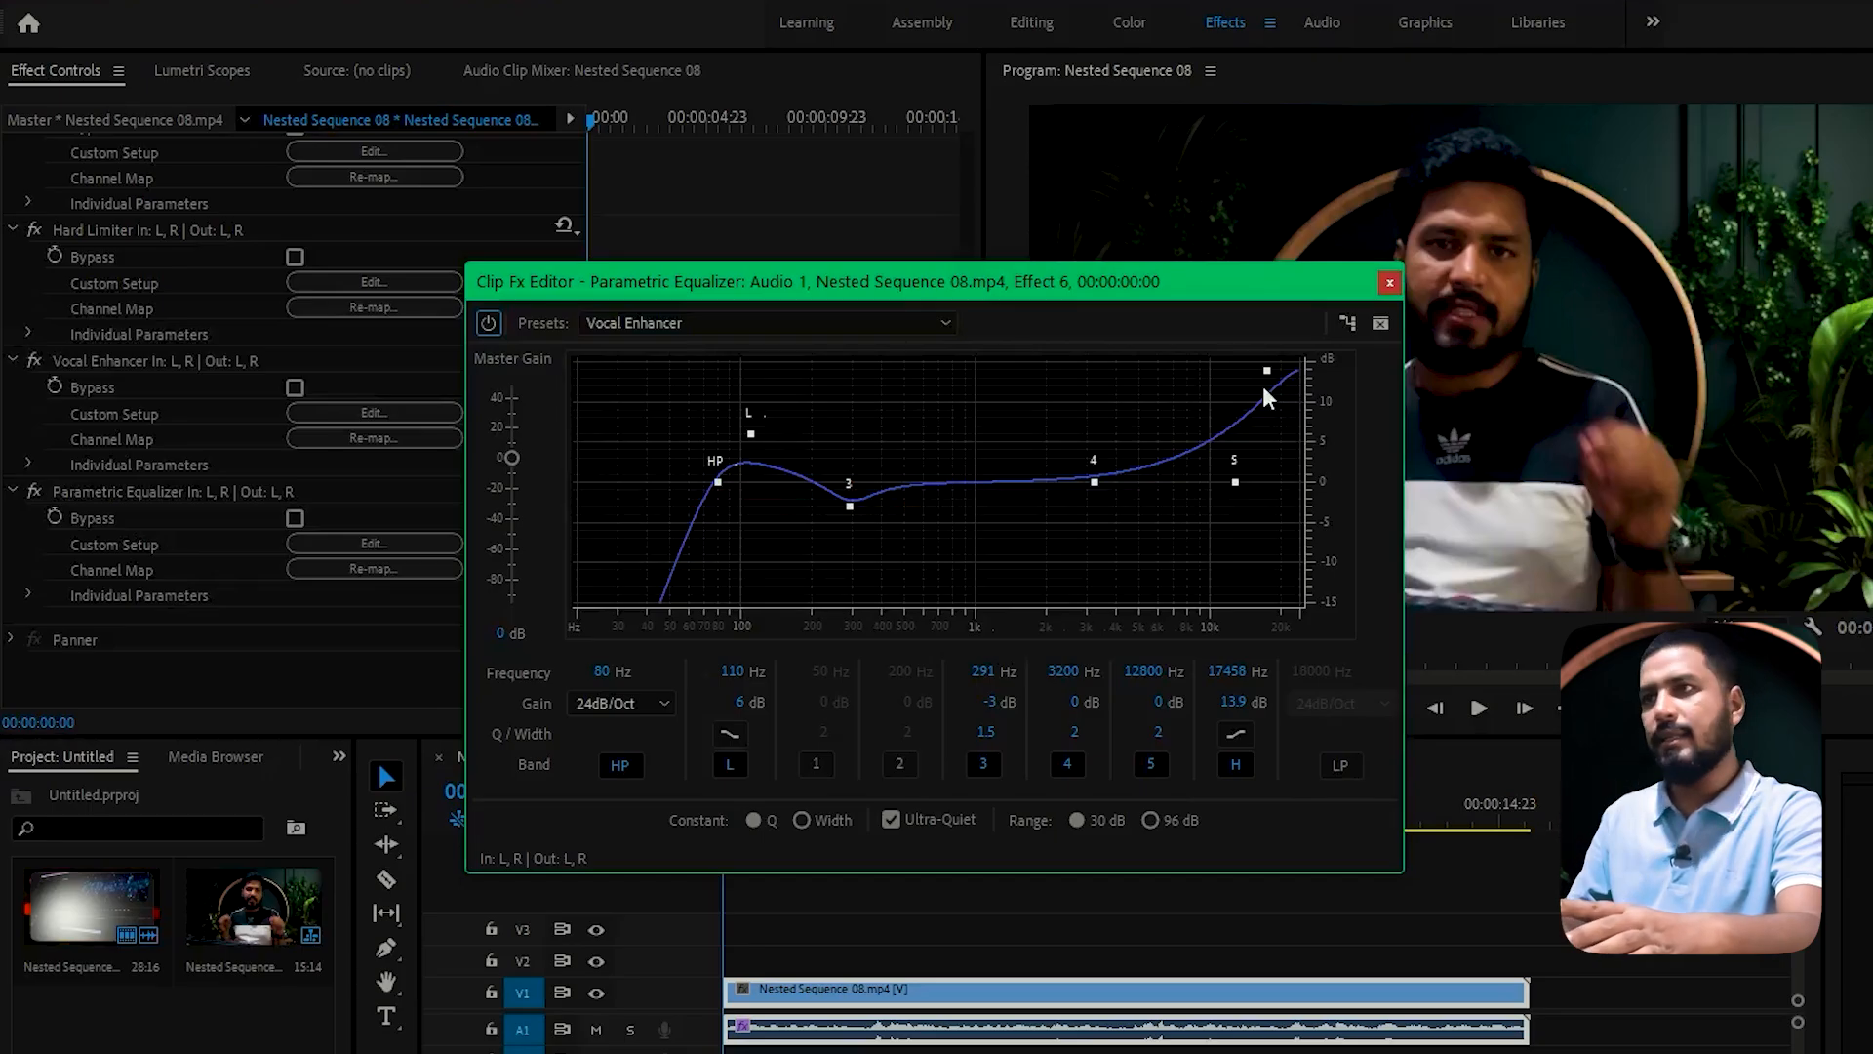
pyautogui.moveTo(1266, 372); pyautogui.dragTo(1278, 425)
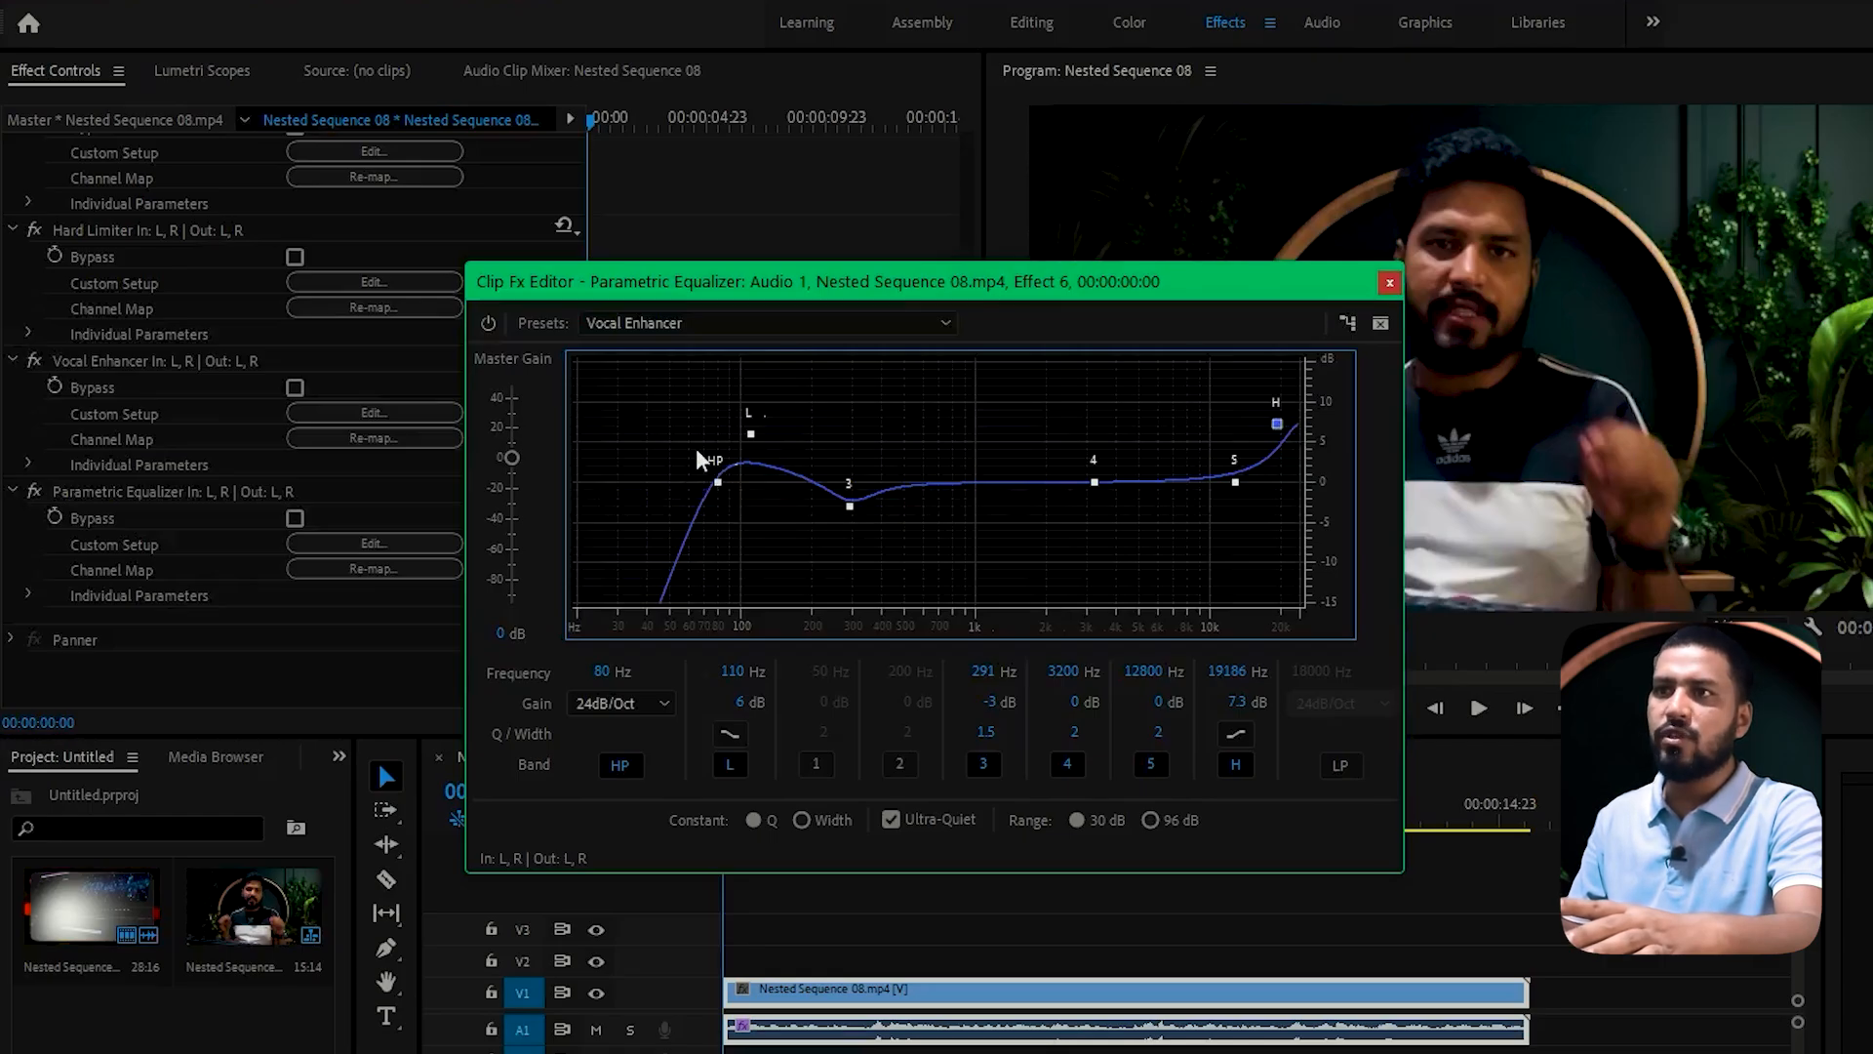
pyautogui.moveTo(717, 485)
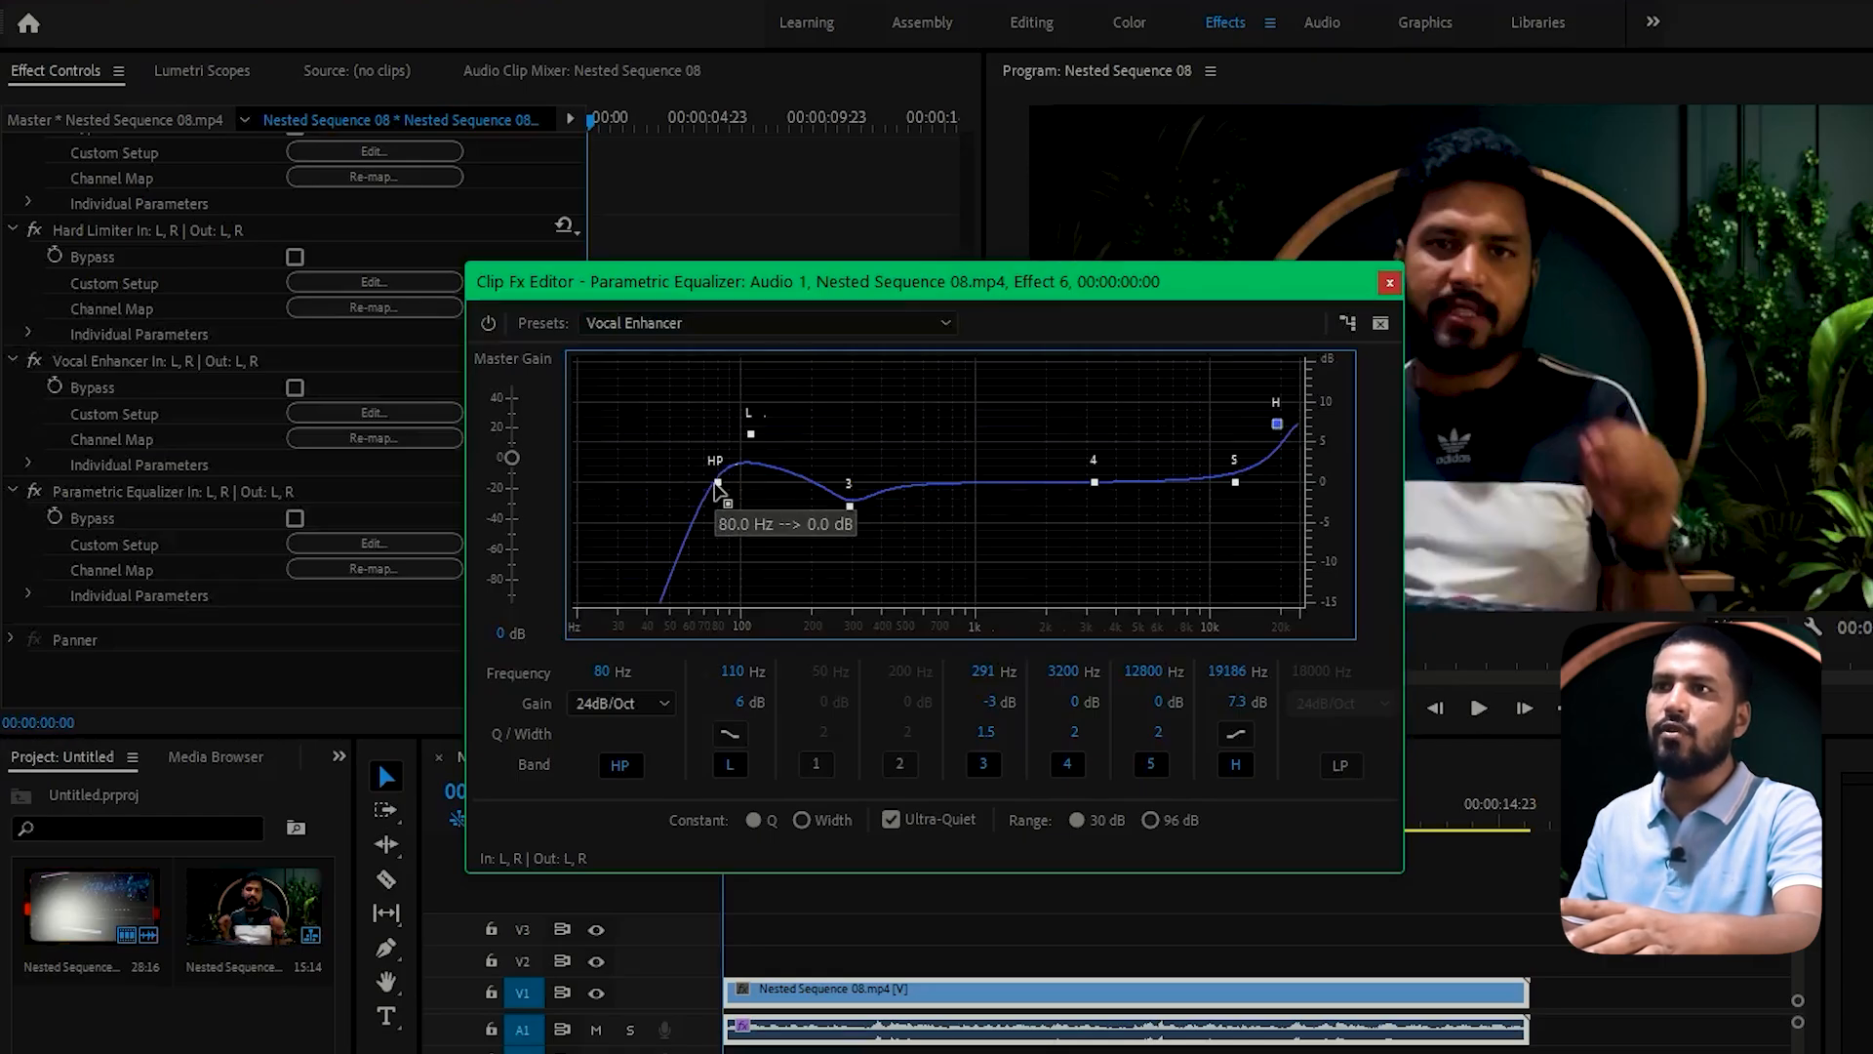
pyautogui.moveTo(717, 484); pyautogui.dragTo(663, 485)
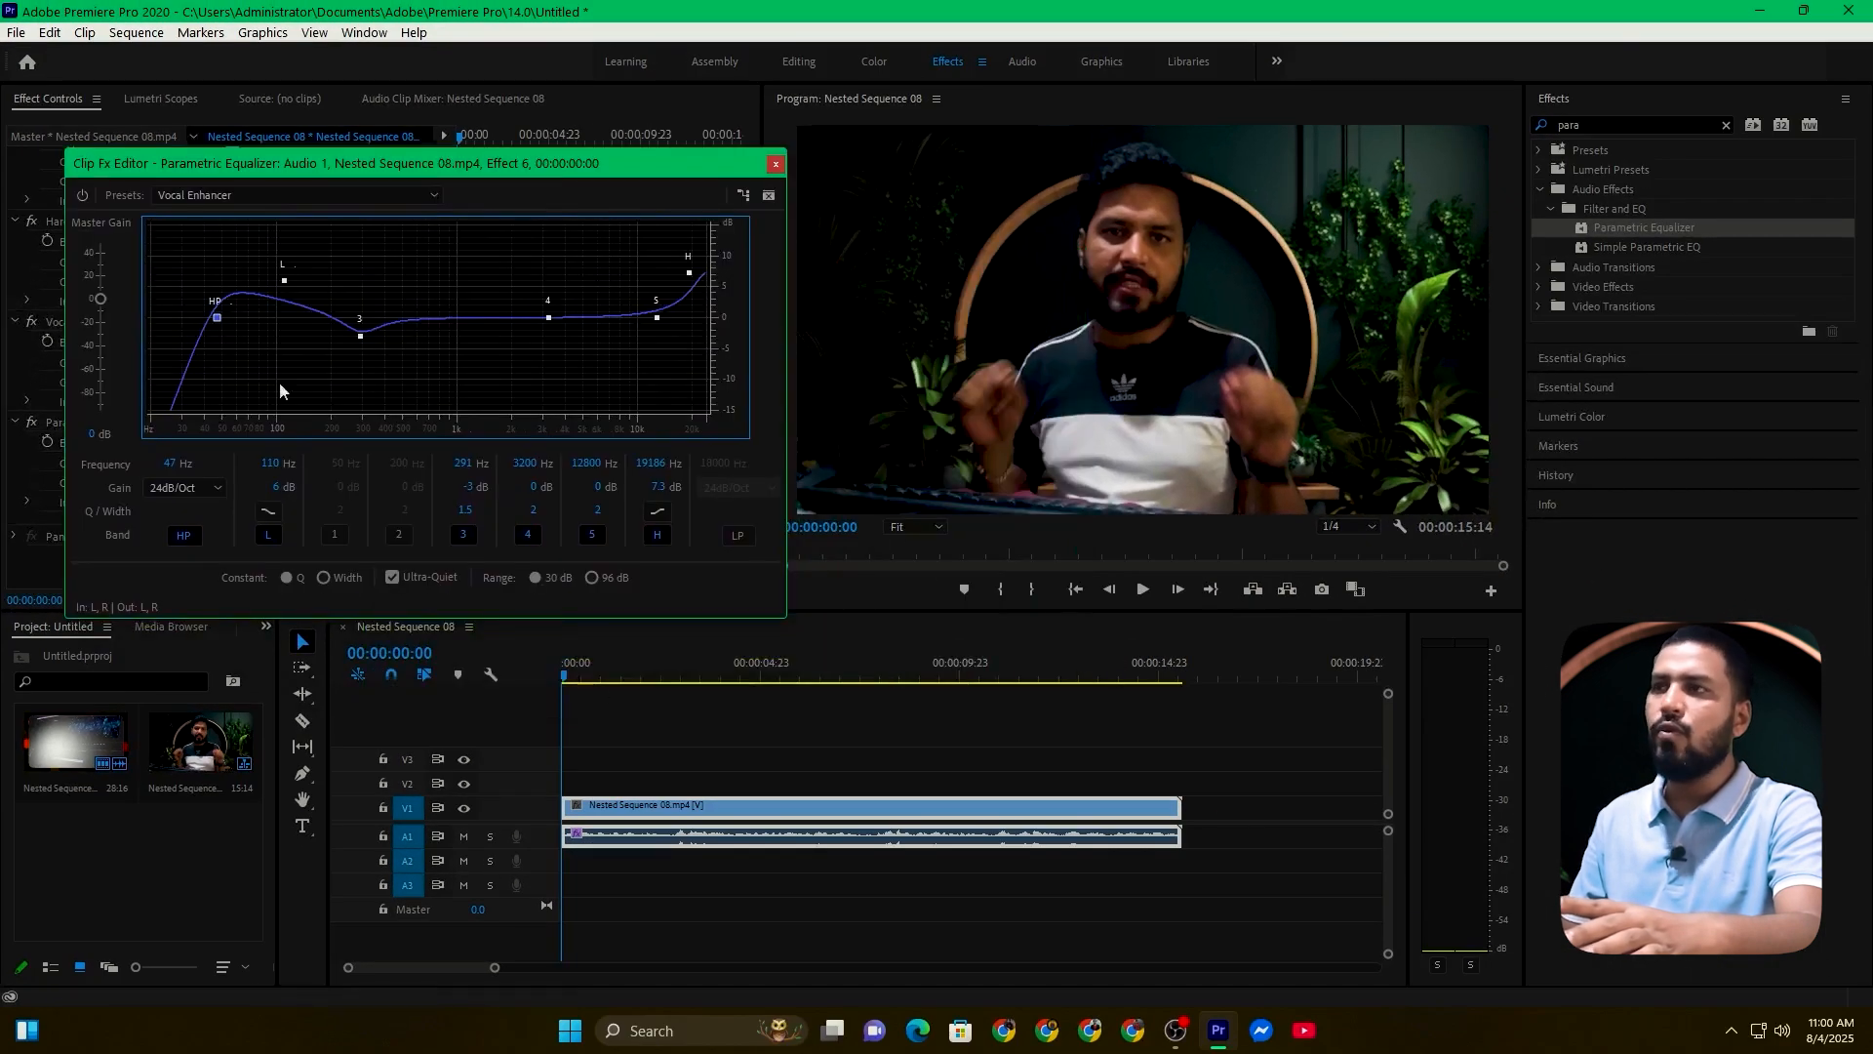
# Play back part of the sequence to check the equalized voice, stop playback and close the Parametric Equalizer editor
pyautogui.click(1144, 595)
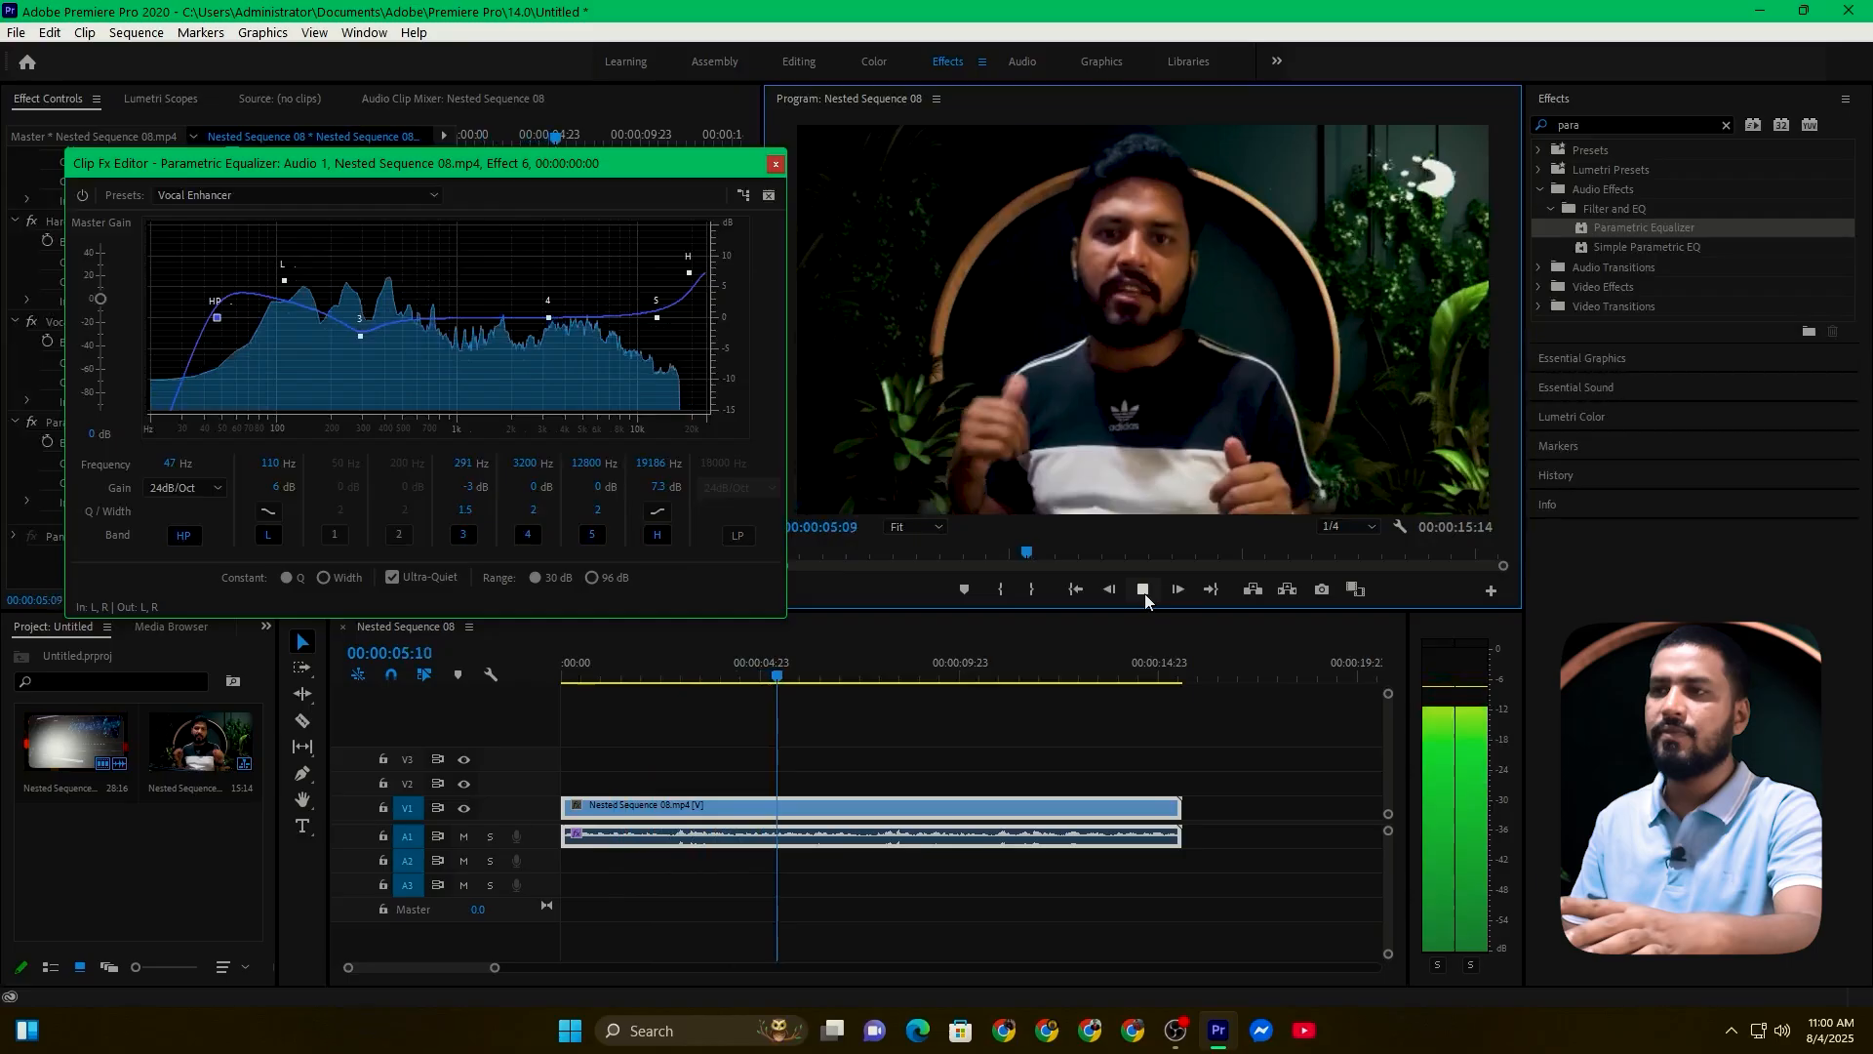
pyautogui.click(1144, 593)
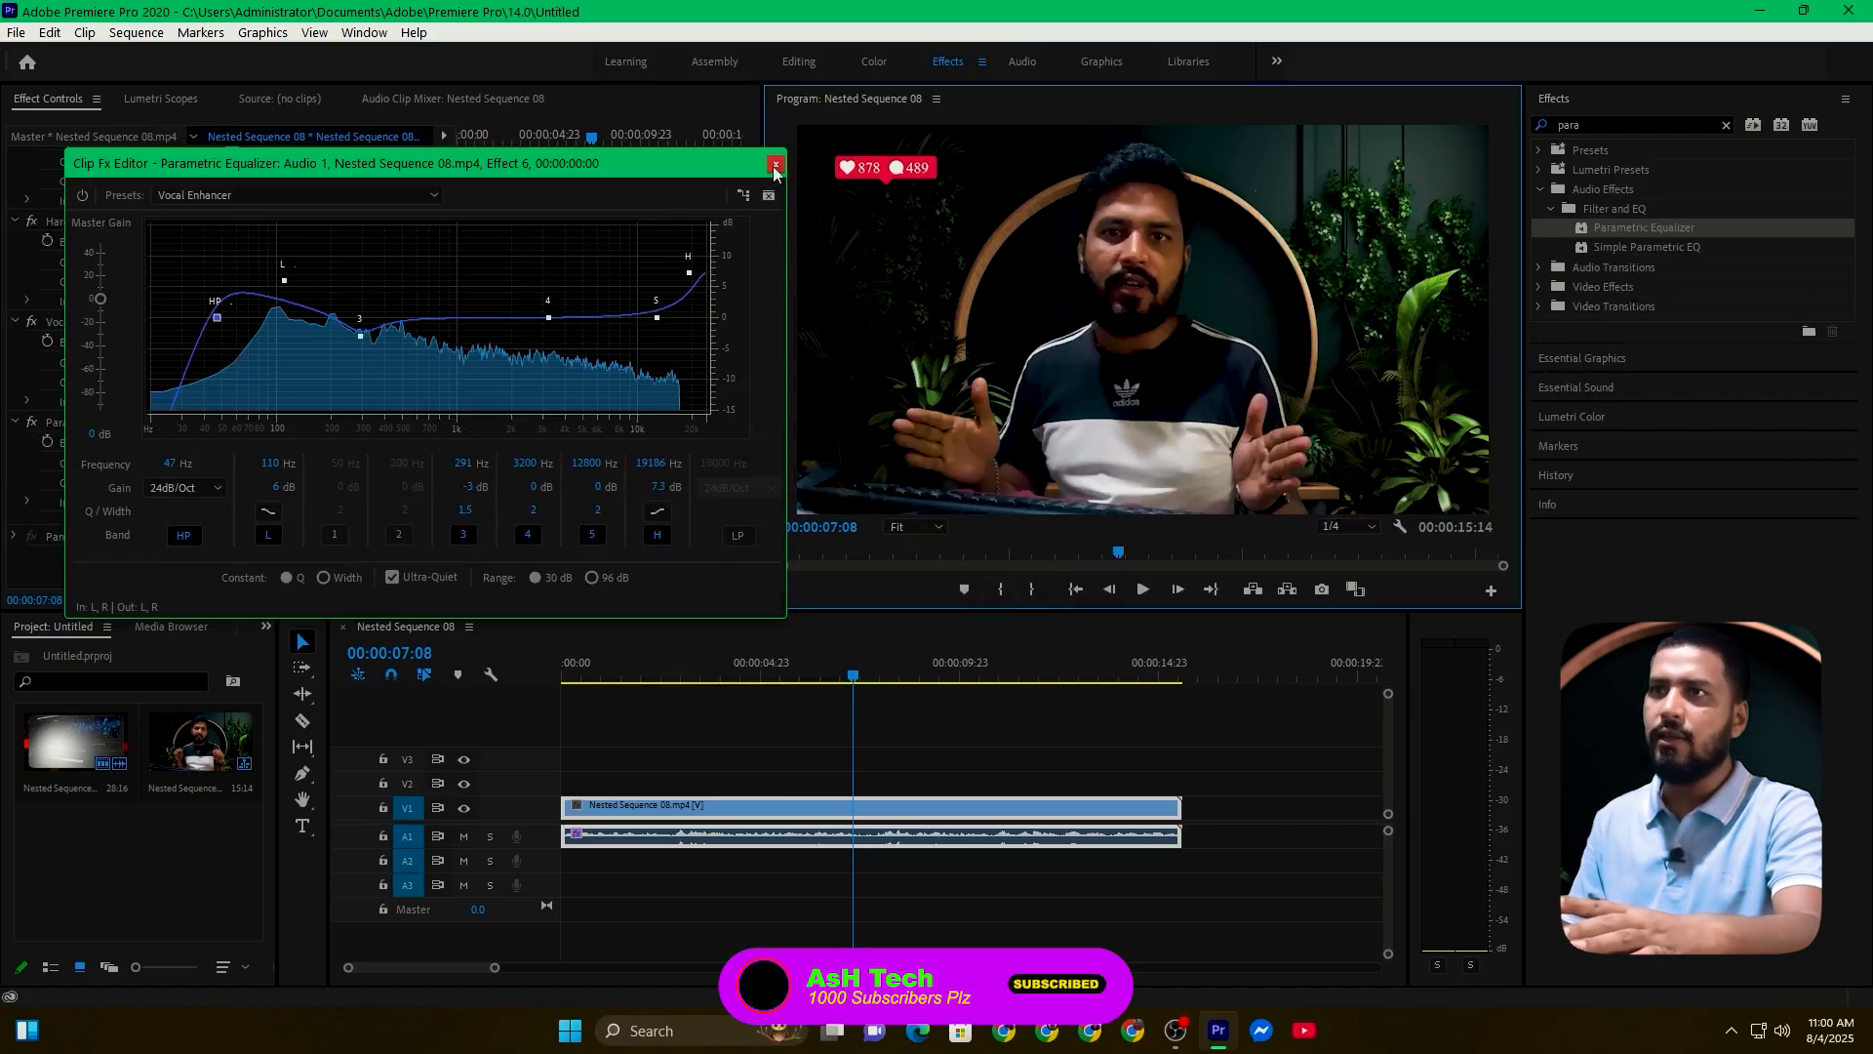
pyautogui.click(776, 165)
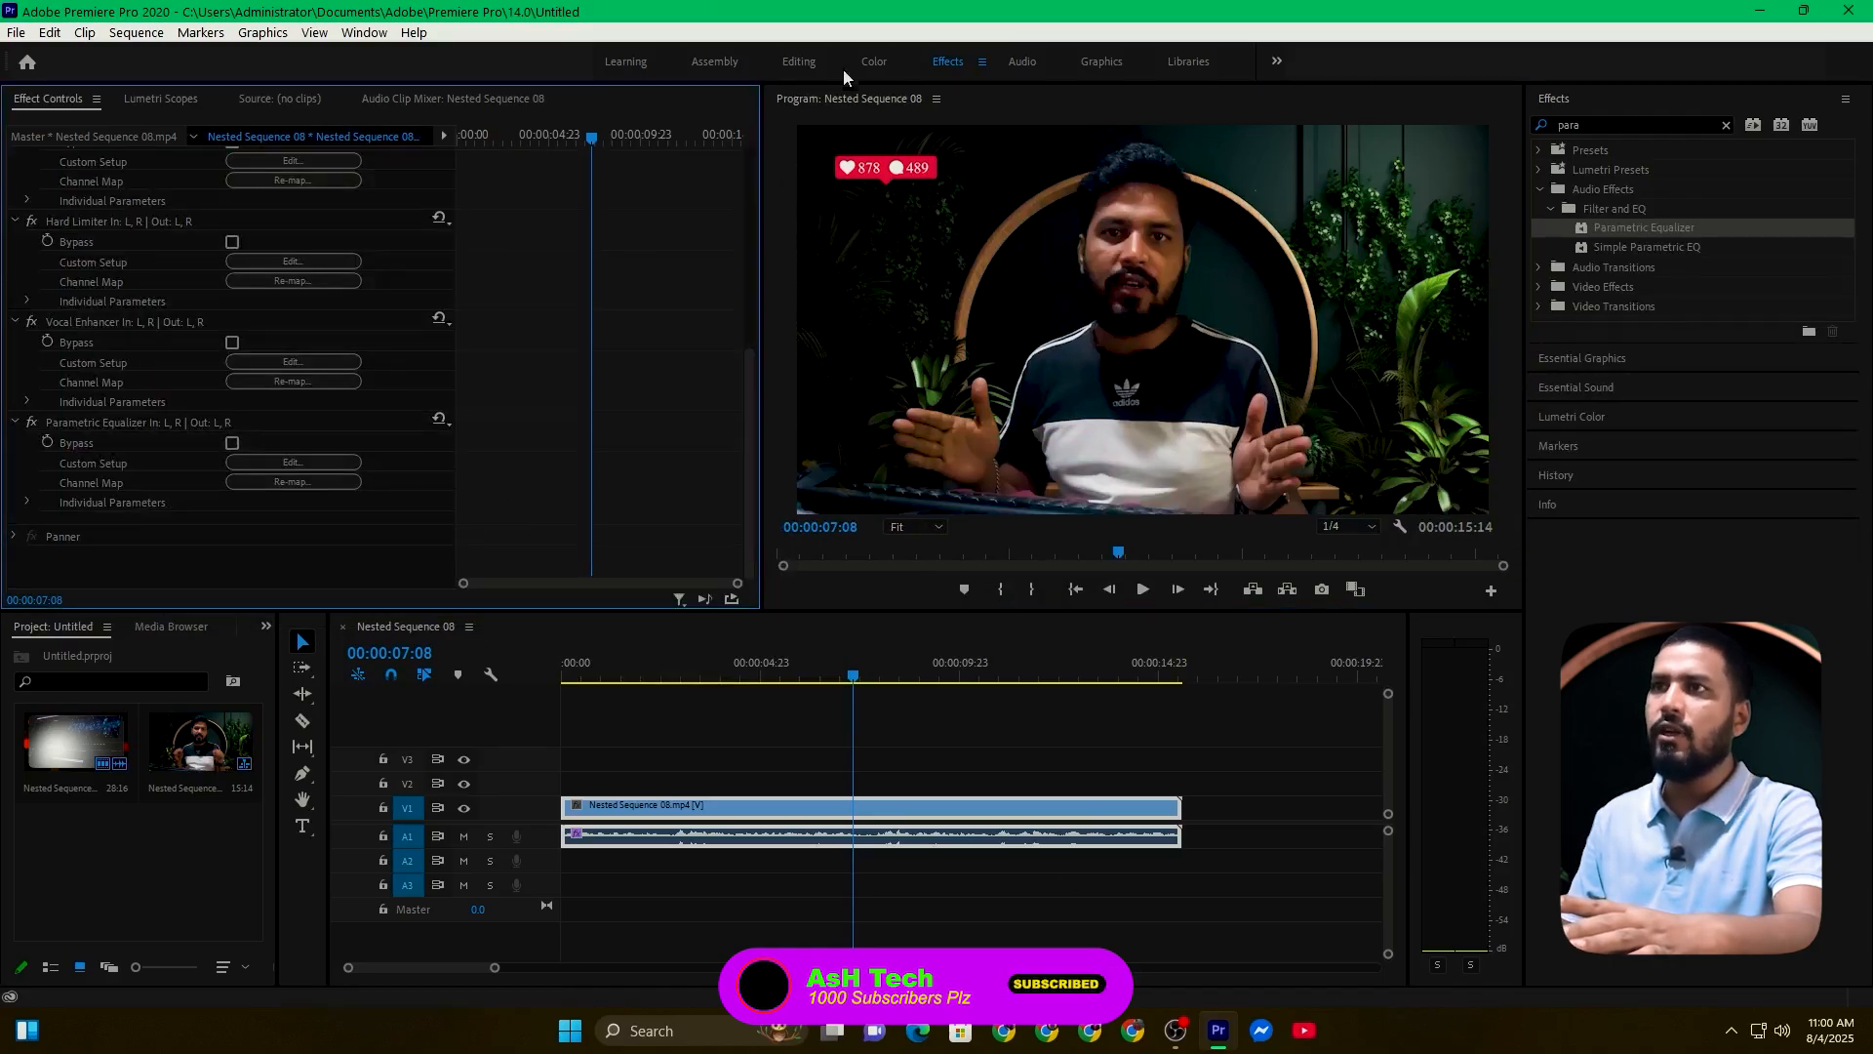
# Switch to the Editing workspace and move the playhead back to the start of the sequence
pyautogui.click(799, 62)
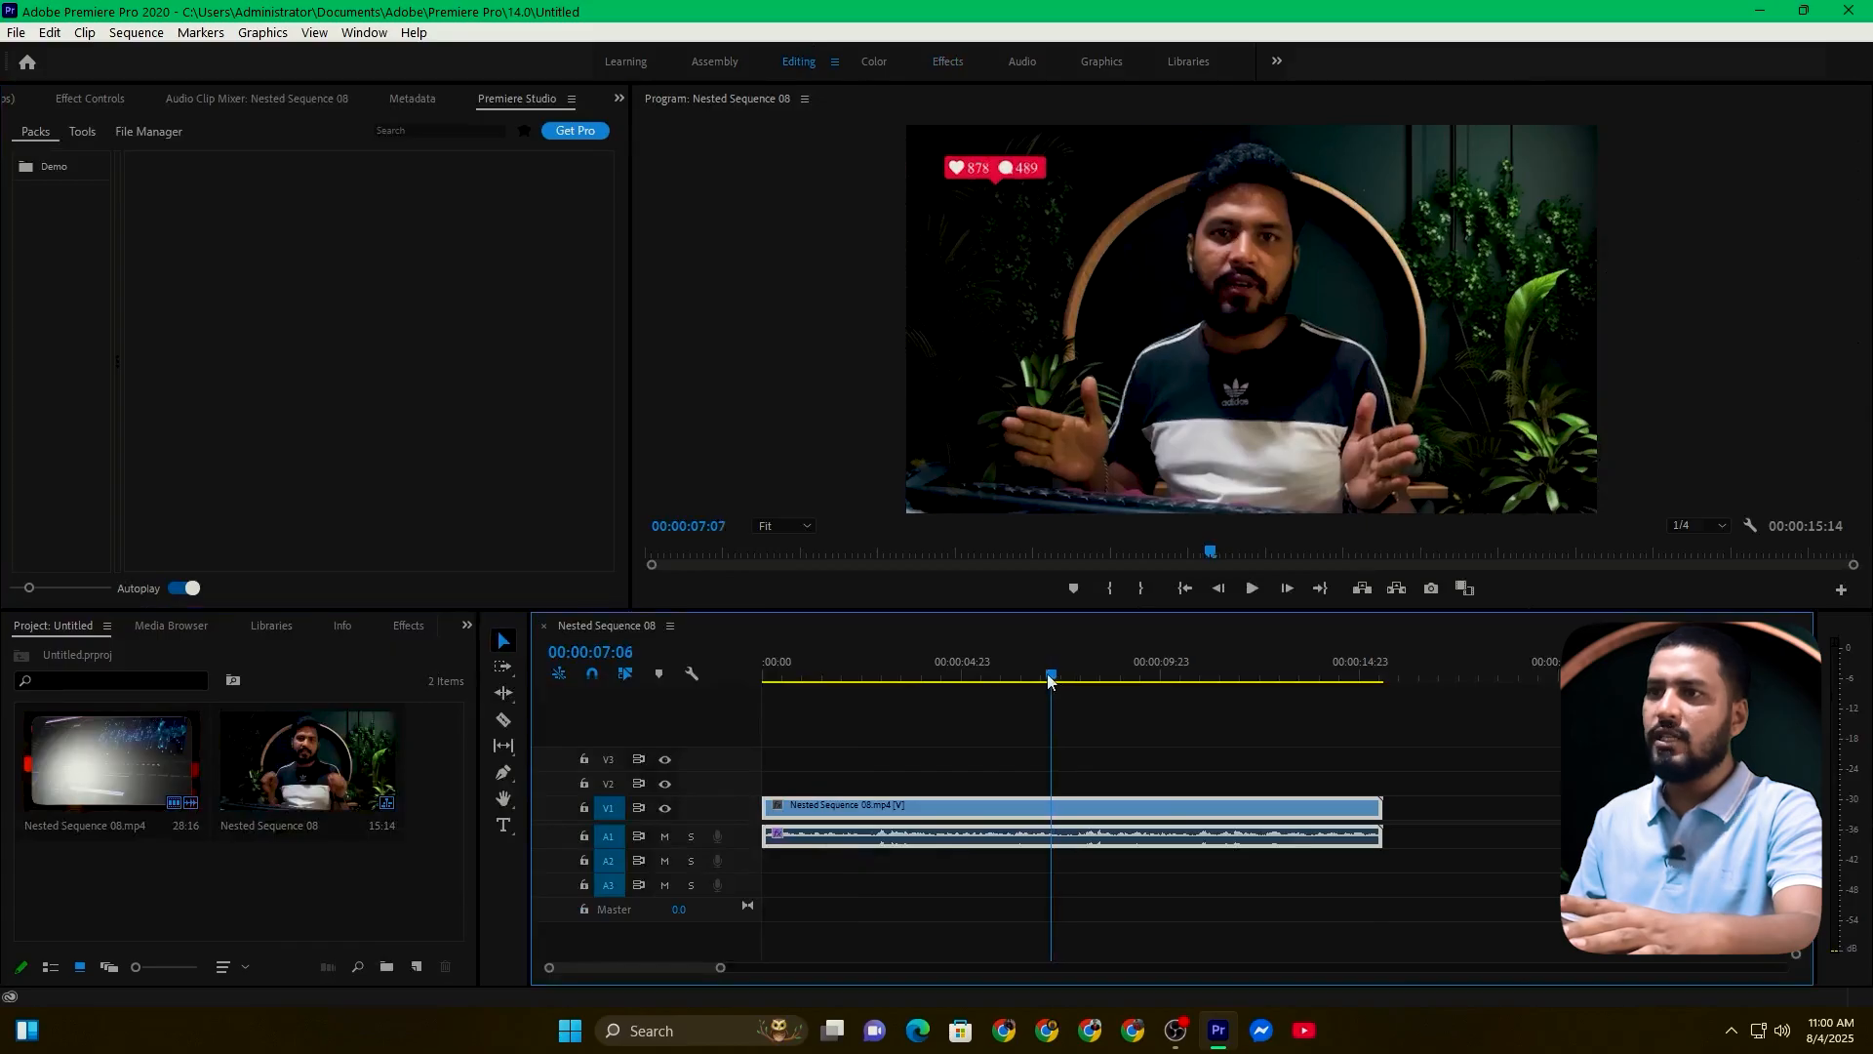
pyautogui.moveTo(1051, 680); pyautogui.dragTo(757, 749)
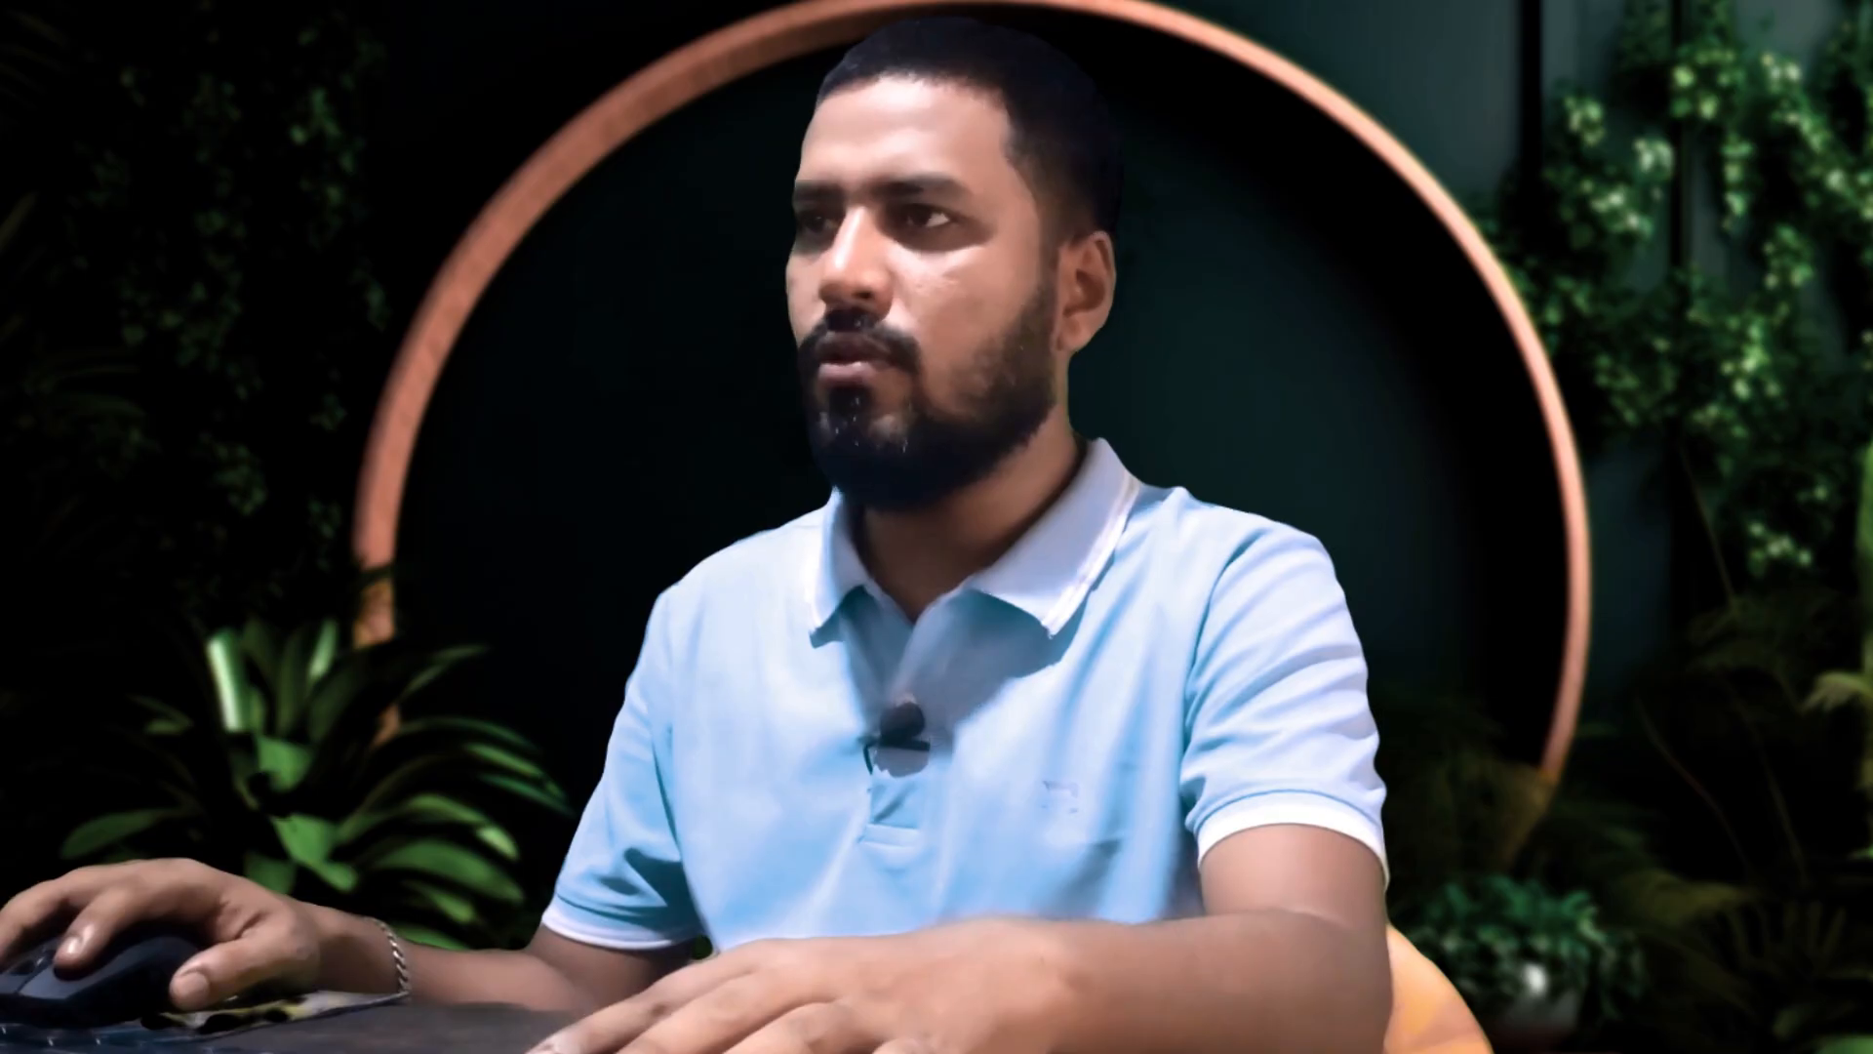